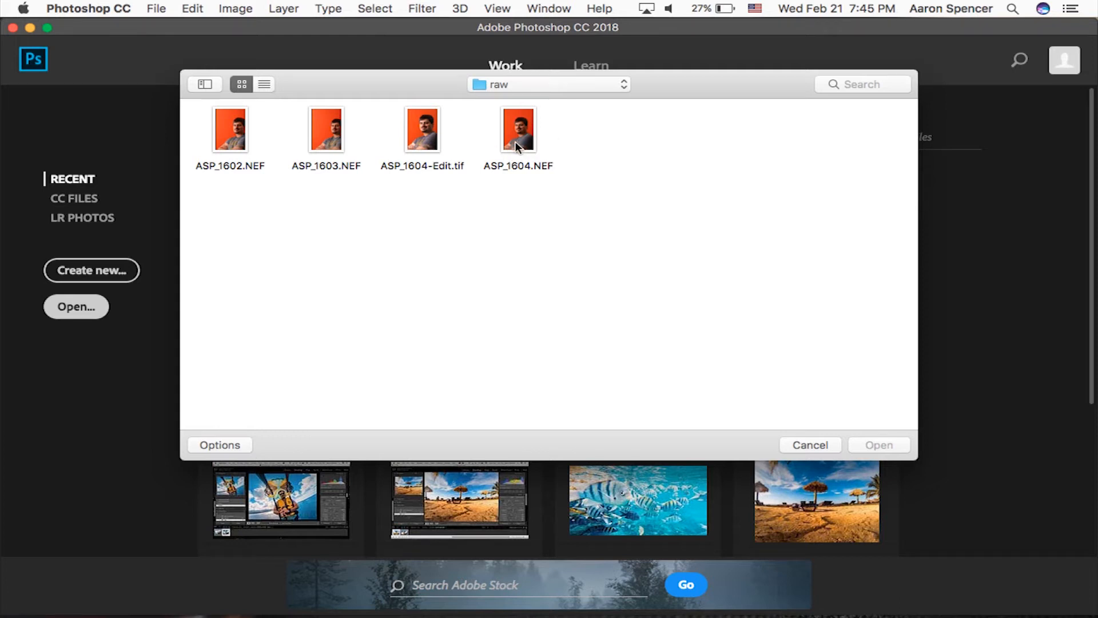
# Open the raw photo ASP_1604.NEF in Camera Raw and shift the dialog window aside.
pyautogui.click(518, 150)
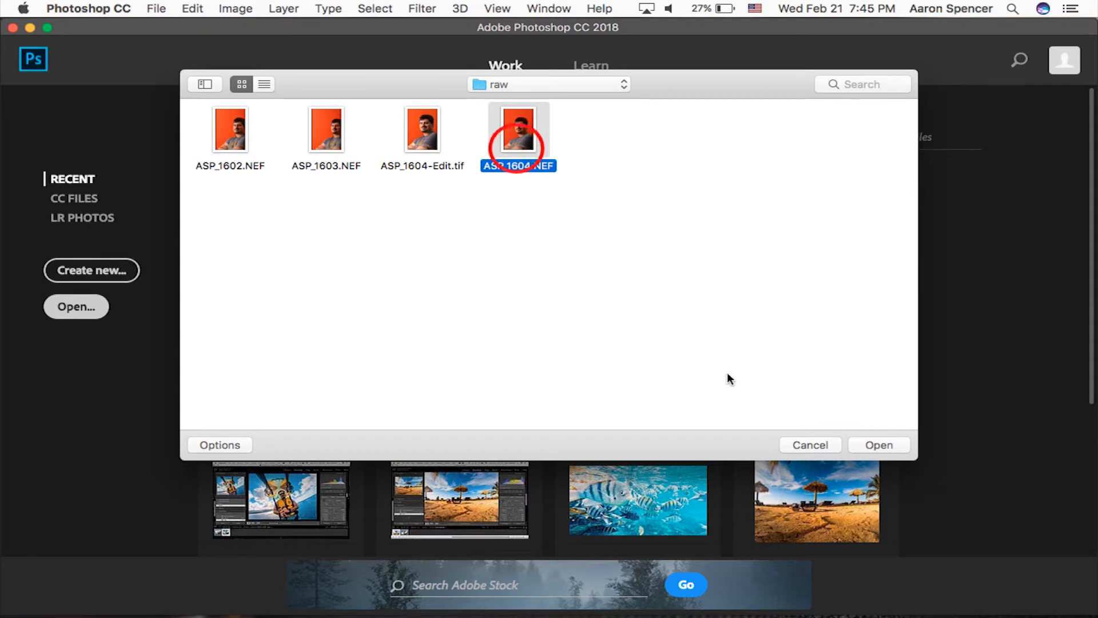
pyautogui.click(883, 445)
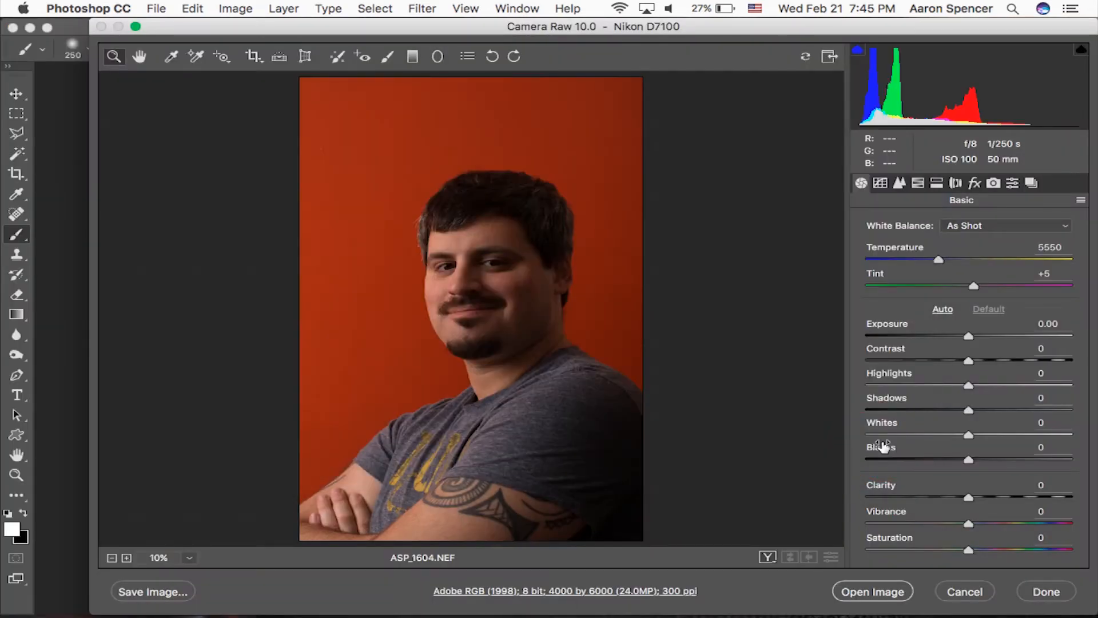
pyautogui.moveTo(798, 24); pyautogui.dragTo(742, 21)
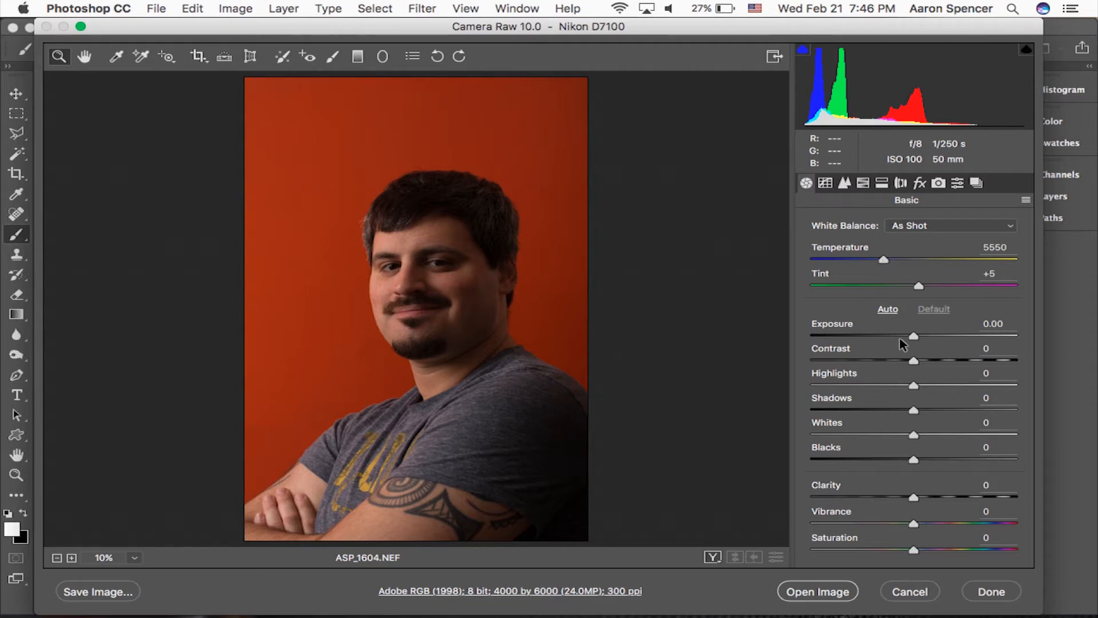
# Adjust the photo's base tones with Exposure +1.00, Whites +34 and Blacks -15.
pyautogui.moveTo(915, 334); pyautogui.dragTo(937, 333)
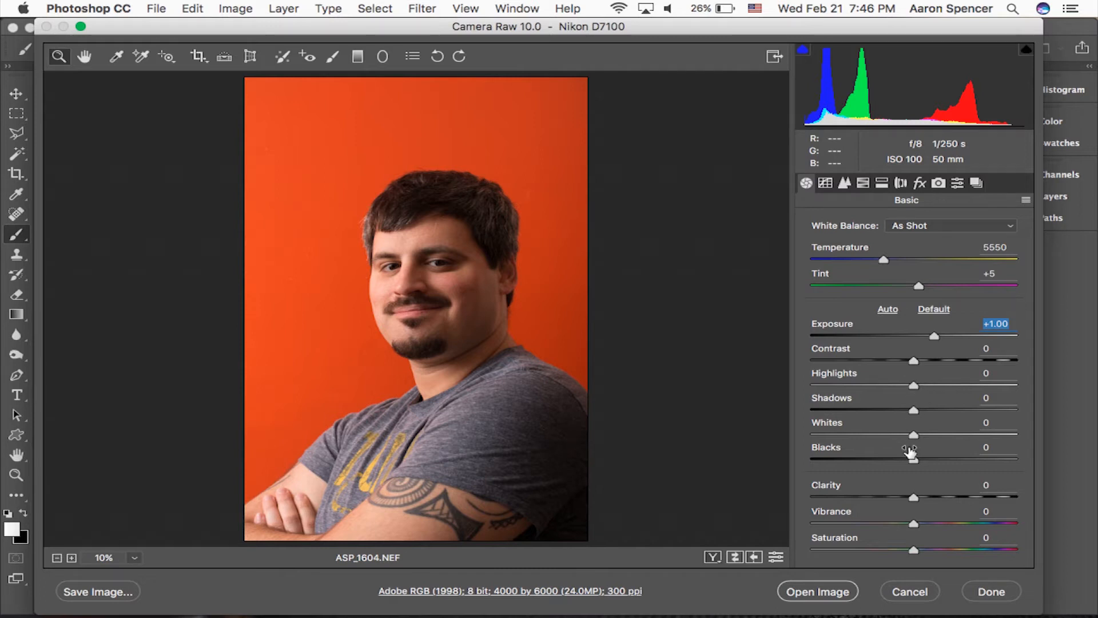
pyautogui.press('alt')
pyautogui.moveTo(913, 435); pyautogui.dragTo(949, 436)
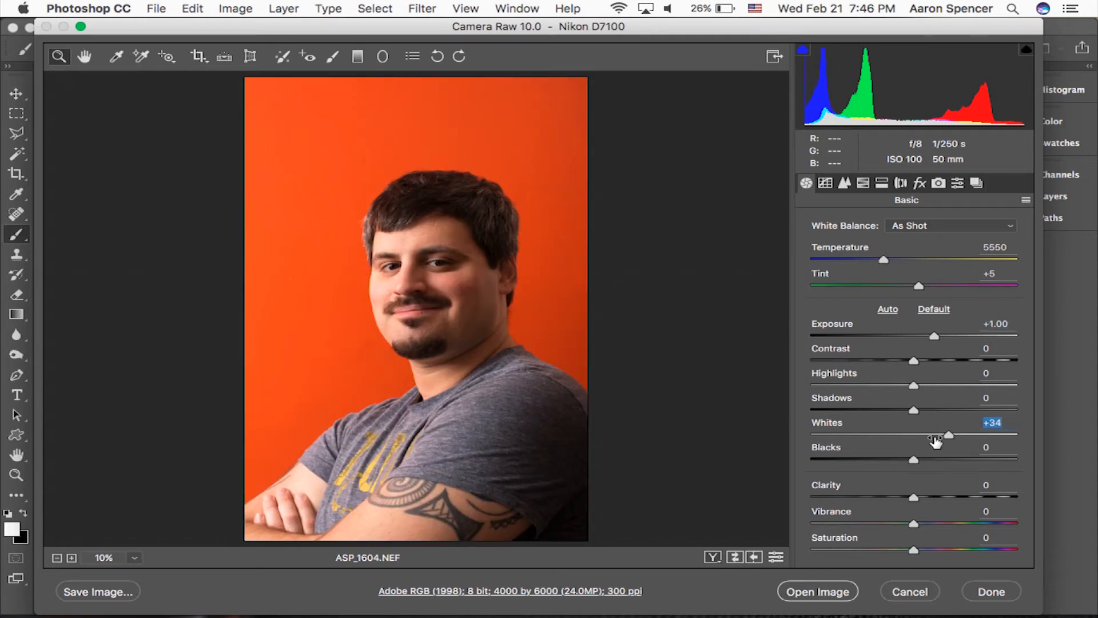
pyautogui.press('alt')
pyautogui.press('alt')
pyautogui.moveTo(913, 460)
pyautogui.mouseDown()
pyautogui.moveTo(923, 460)
pyautogui.moveTo(898, 461)
pyautogui.mouseUp()
pyautogui.press('alt')
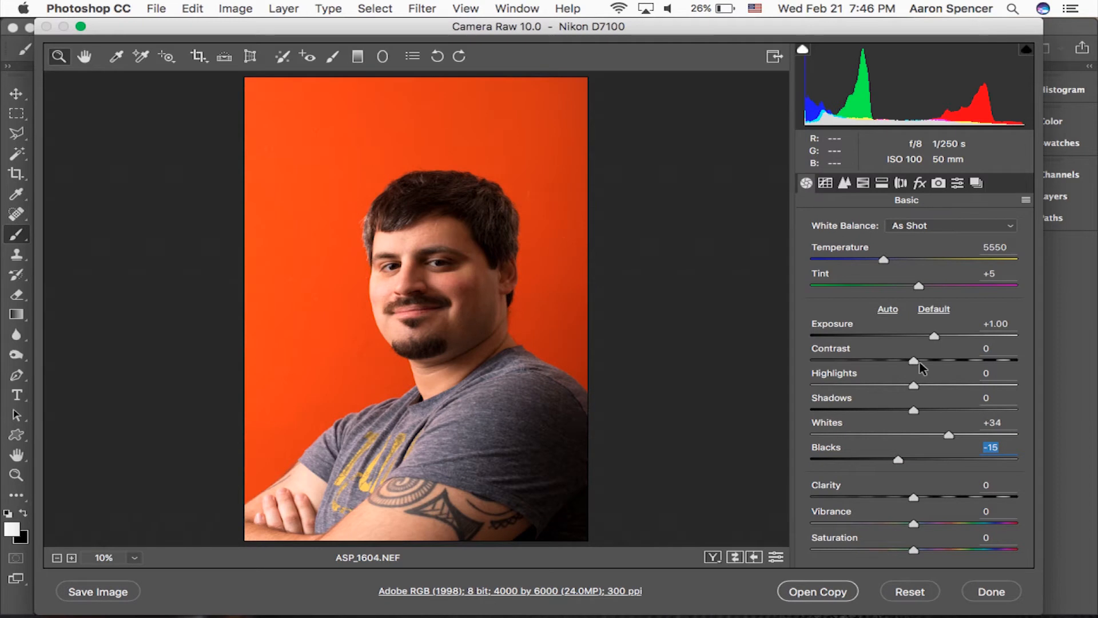
# Raise Shadows to +30 and lower Highlights to -23 to recover detail in the portrait.
pyautogui.moveTo(910, 408); pyautogui.dragTo(888, 390)
pyautogui.press('alt')
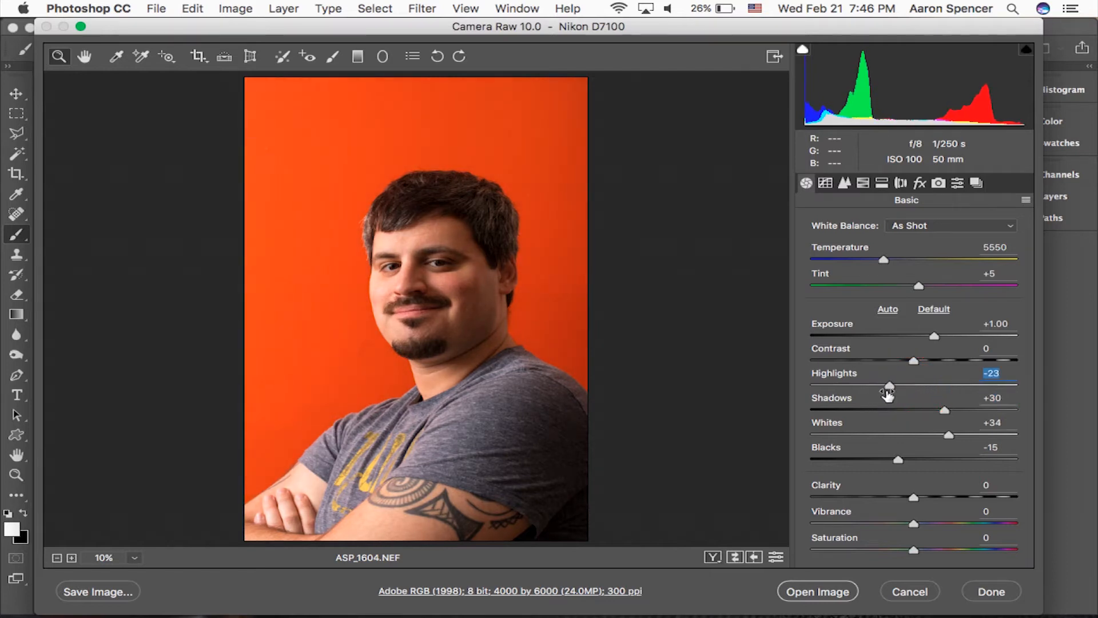
pyautogui.click(386, 284)
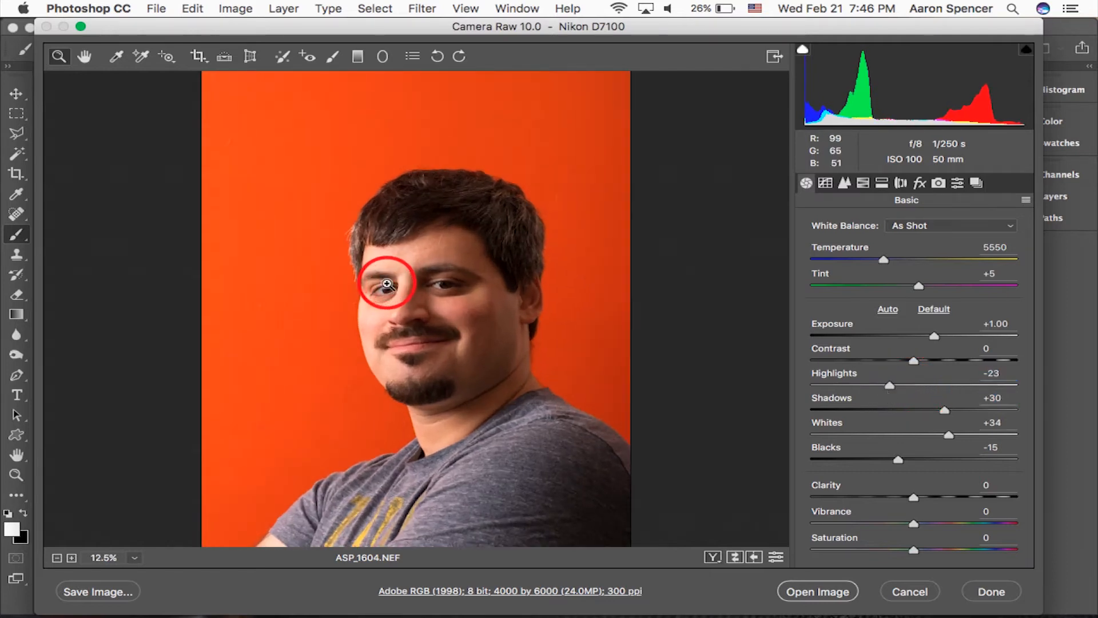
pyautogui.click(457, 343)
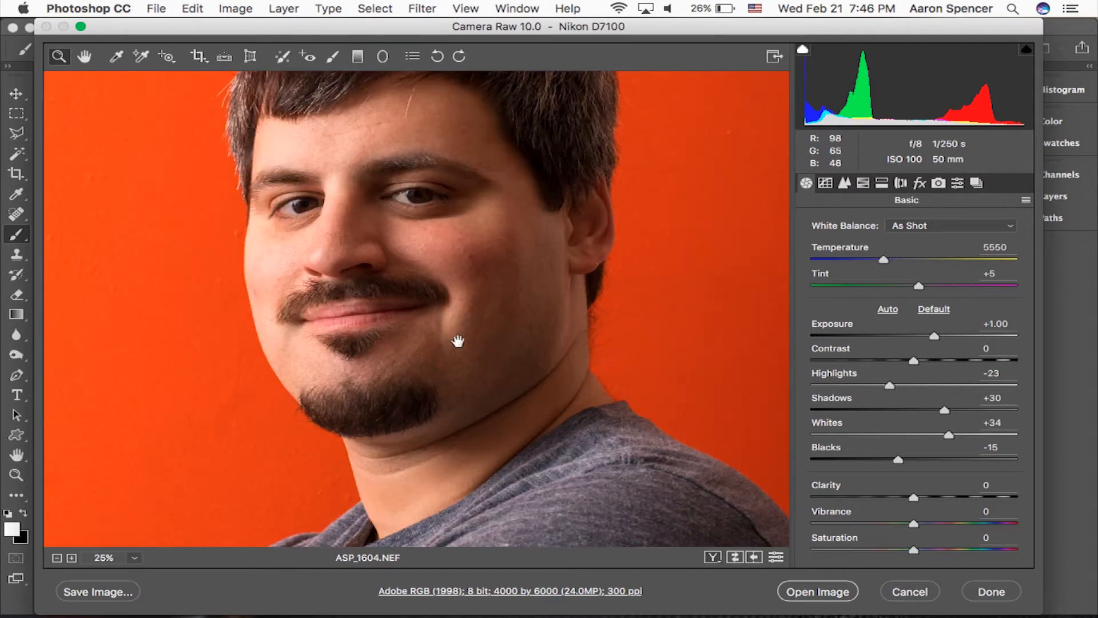
pyautogui.keyDown('alt'); pyautogui.click(458, 342); pyautogui.keyUp('alt')
pyautogui.keyDown('alt'); pyautogui.click(458, 342); pyautogui.keyUp('alt')
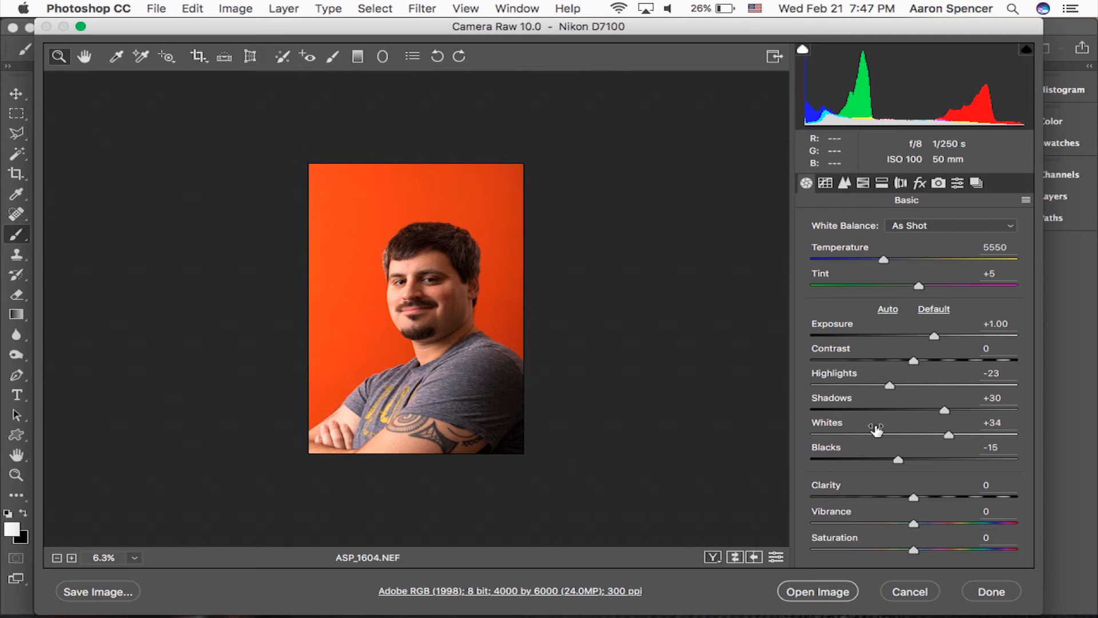
# Set Clarity to +11, Vibrance to +6 and Saturation to -5.
pyautogui.moveTo(916, 499); pyautogui.dragTo(923, 522)
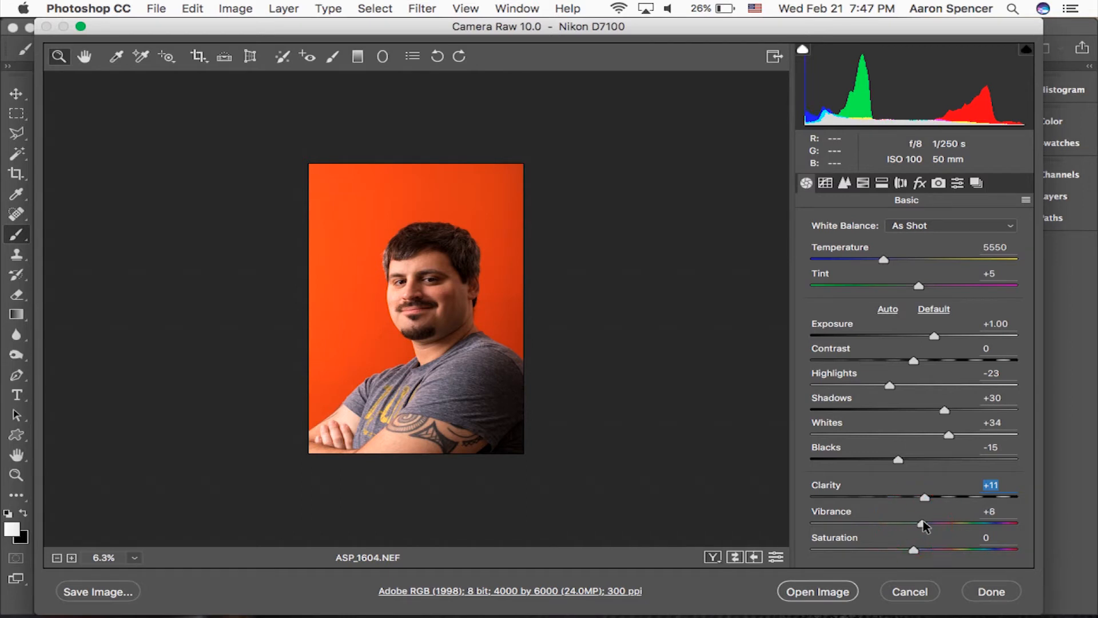
pyautogui.press('Down')
pyautogui.moveTo(911, 547); pyautogui.dragTo(911, 548)
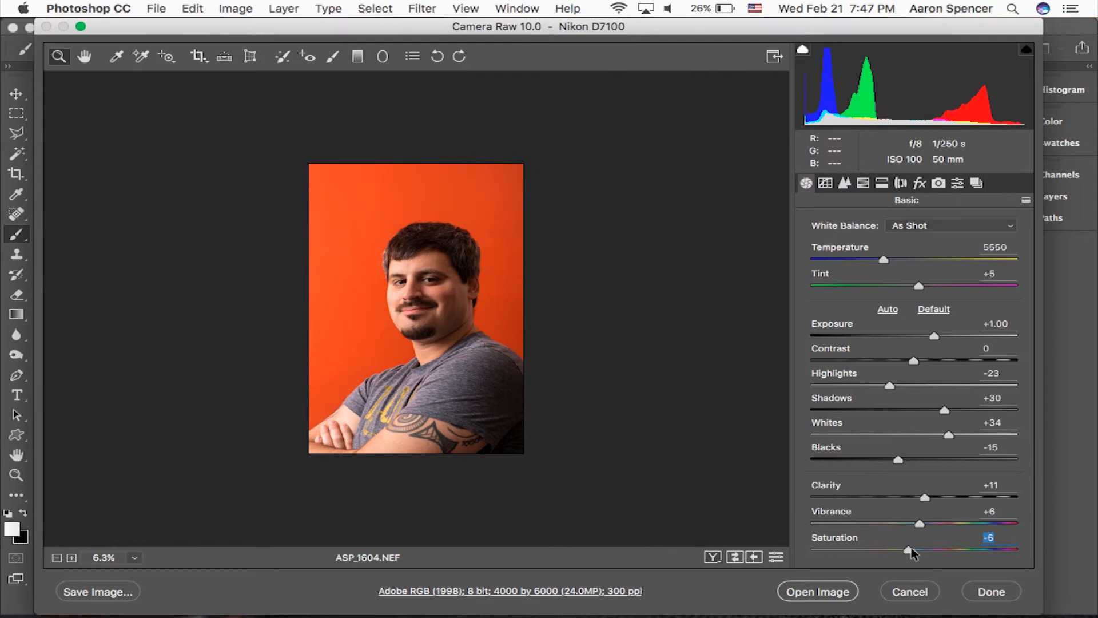
pyautogui.scroll(-2, 622, 358)
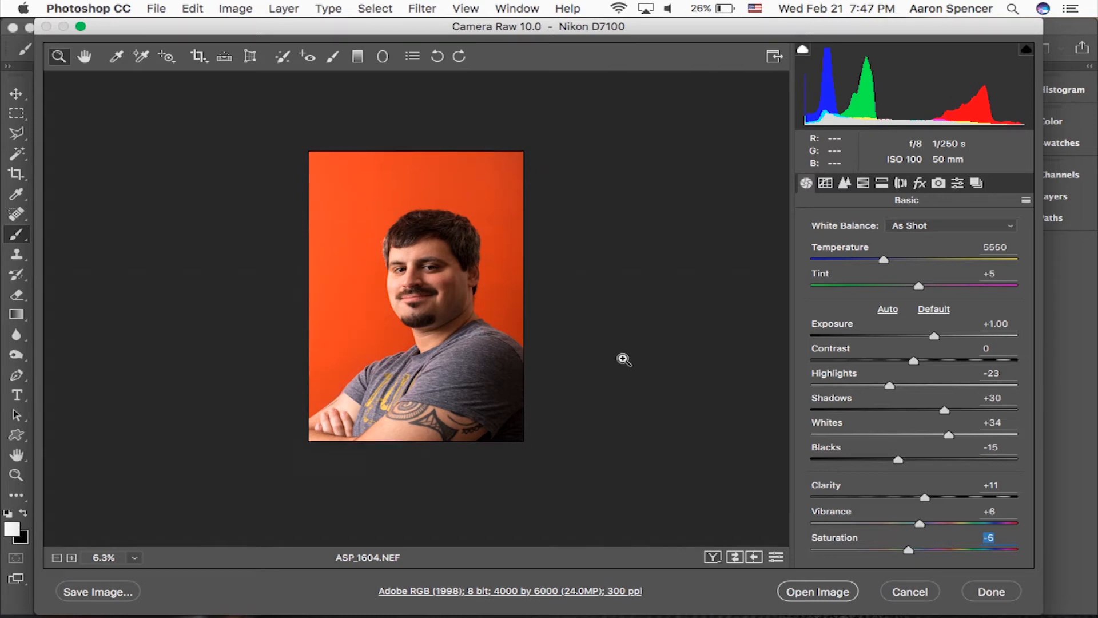
pyautogui.press('Up')
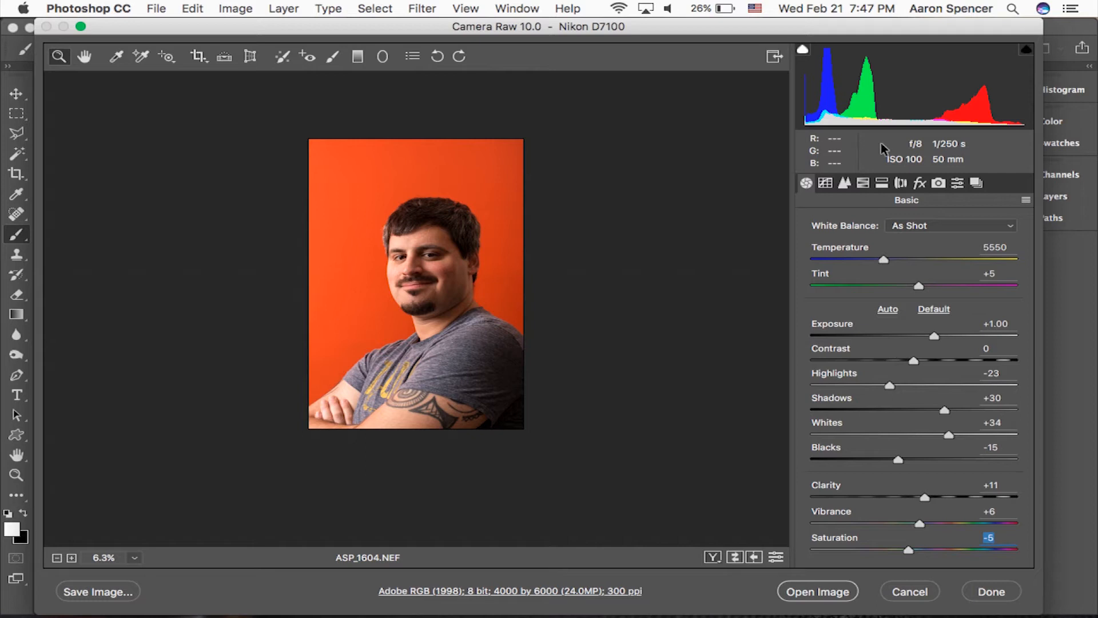
# Set the sharpening Amount to 51 with Masking at 59, and the Luminance noise reduction to 10.
pyautogui.click(825, 184)
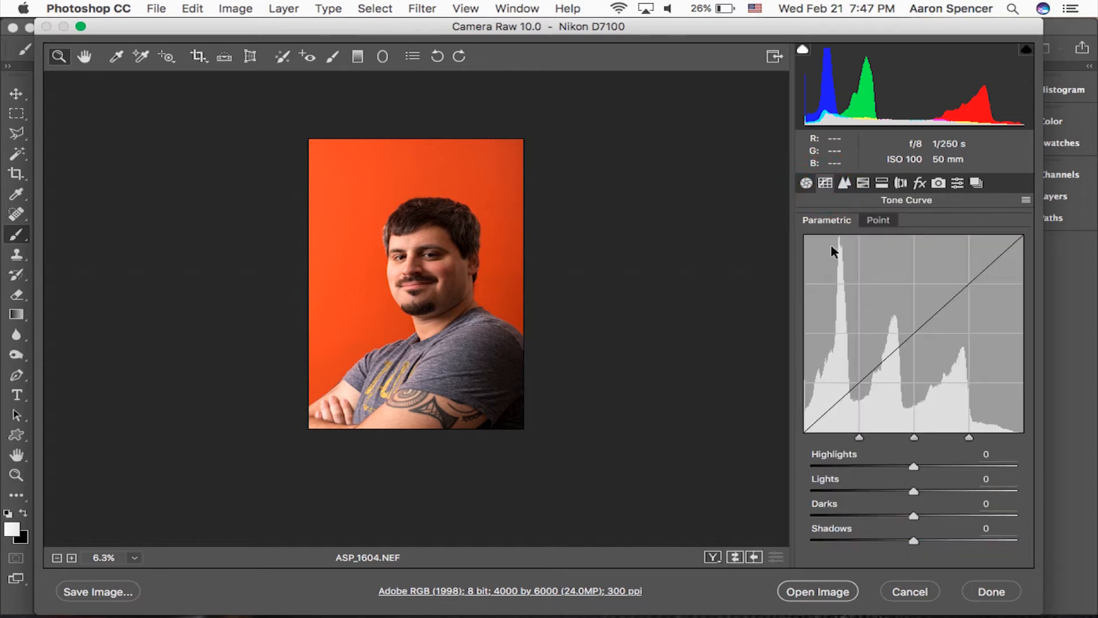
pyautogui.click(844, 184)
pyautogui.moveTo(818, 327); pyautogui.dragTo(927, 325)
pyautogui.moveTo(839, 248); pyautogui.dragTo(886, 248)
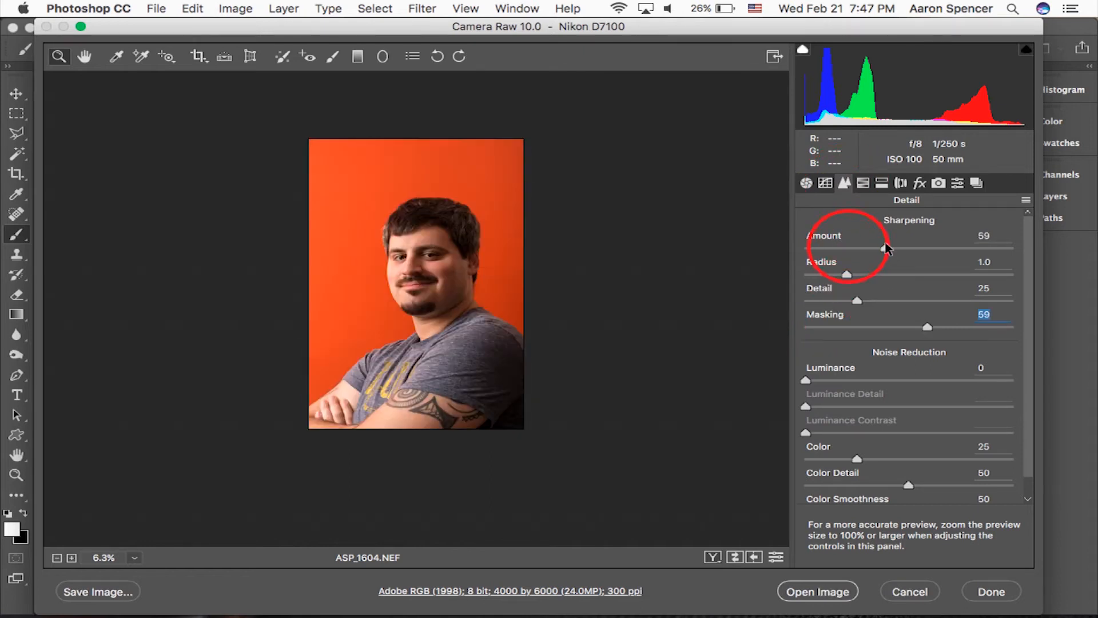
pyautogui.scroll(-1, 875, 246)
pyautogui.click(993, 354)
pyautogui.write('10')
pyautogui.press('Return')
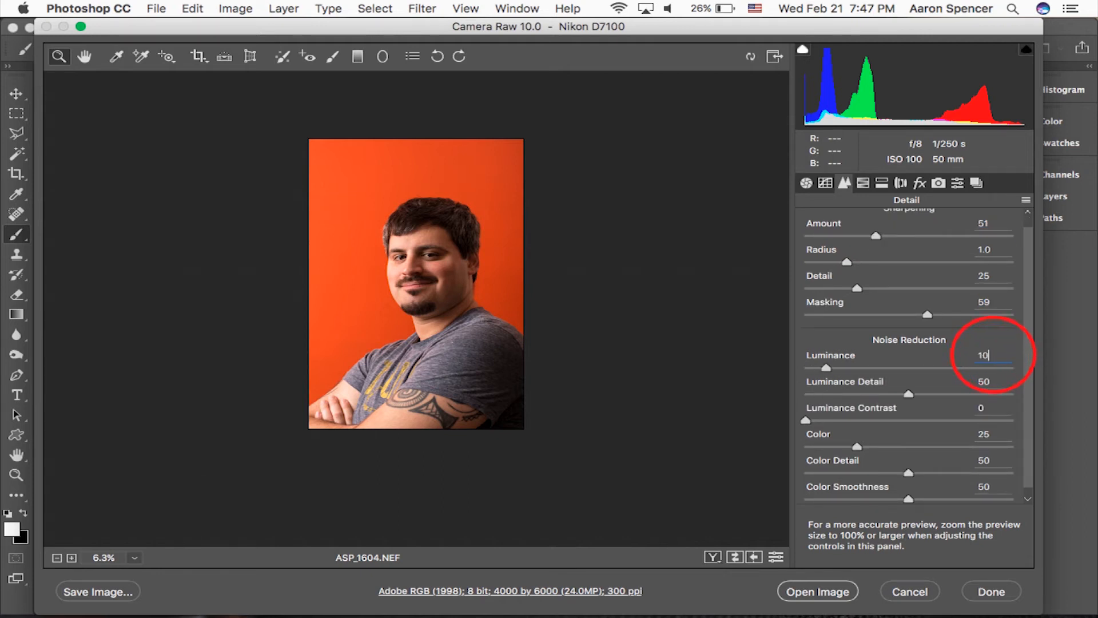
# In the HSL adjustments, slightly reduce the saturation of Oranges and set their luminance to -3.
pyautogui.click(860, 190)
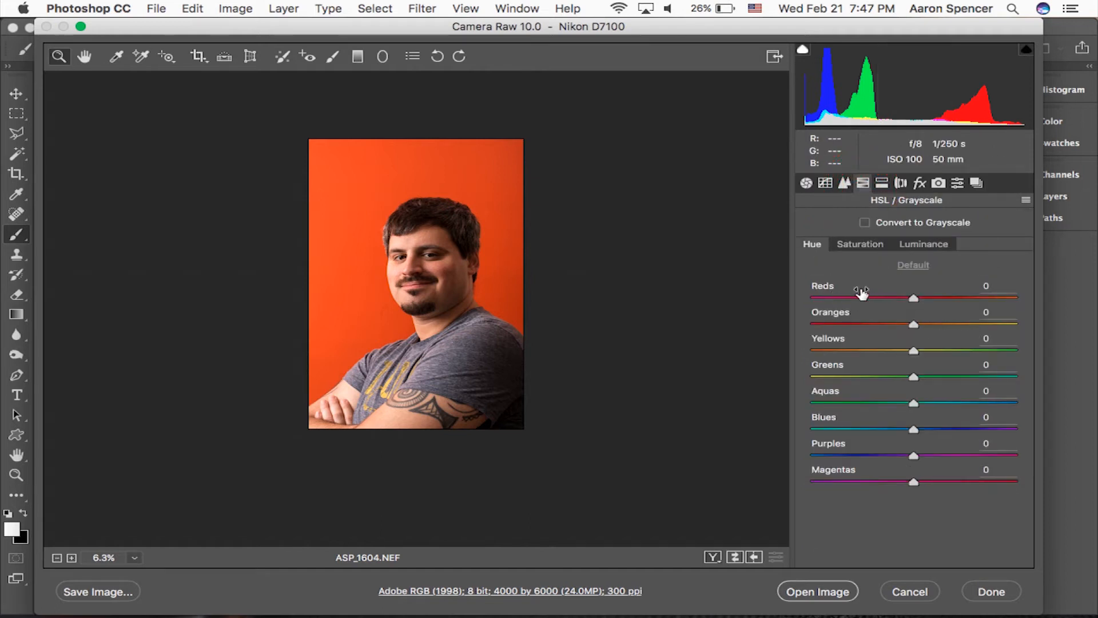
pyautogui.click(865, 242)
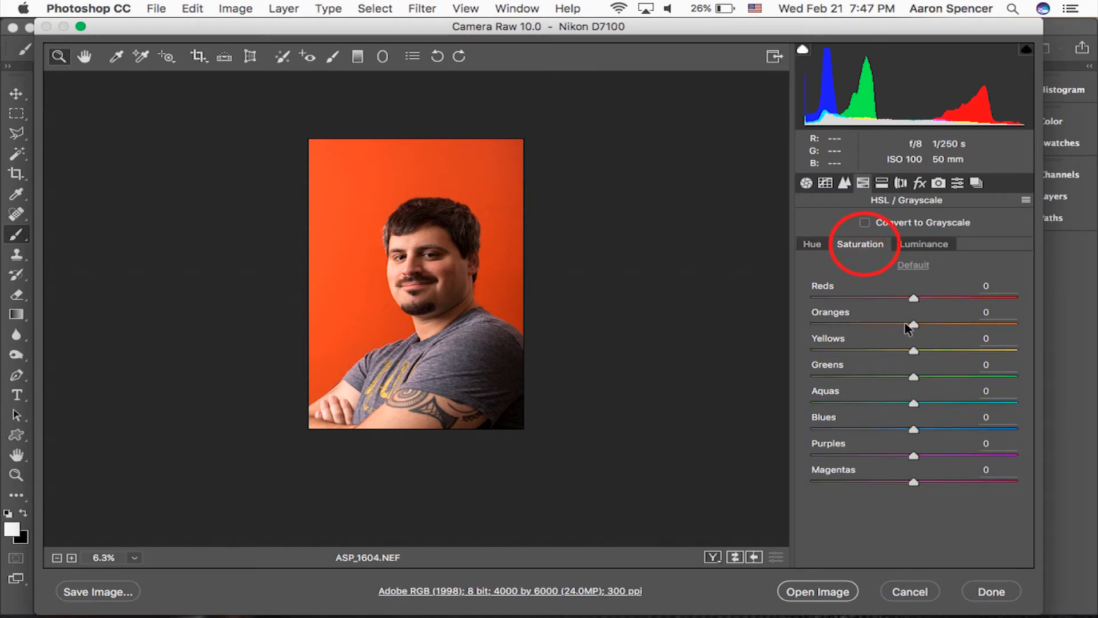
pyautogui.moveTo(910, 323); pyautogui.dragTo(904, 325)
pyautogui.click(921, 242)
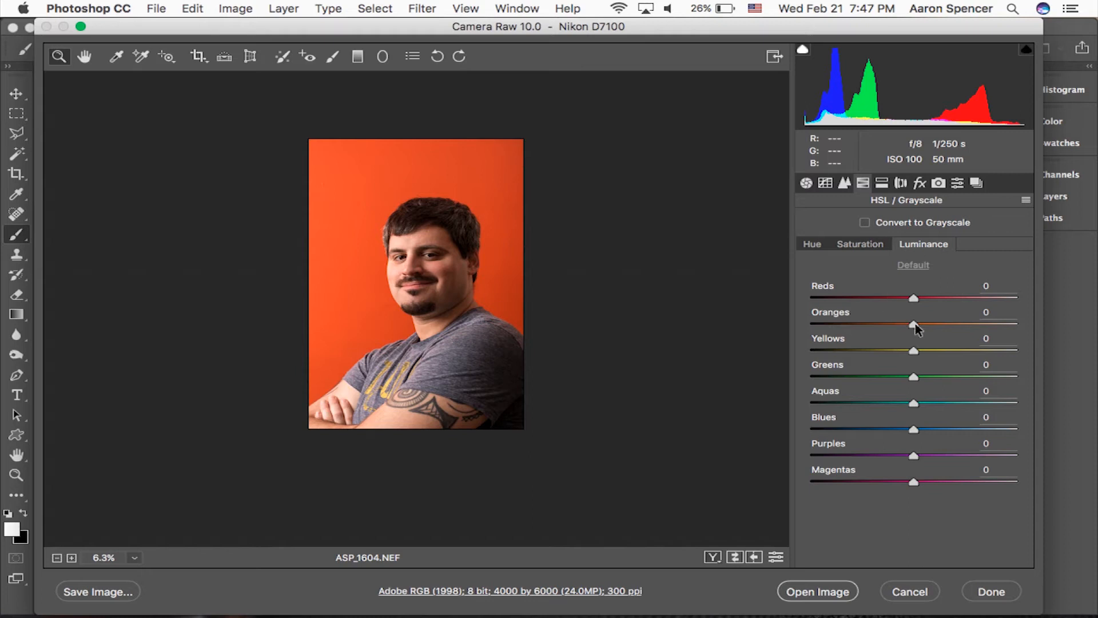
pyautogui.moveTo(936, 324); pyautogui.dragTo(911, 312)
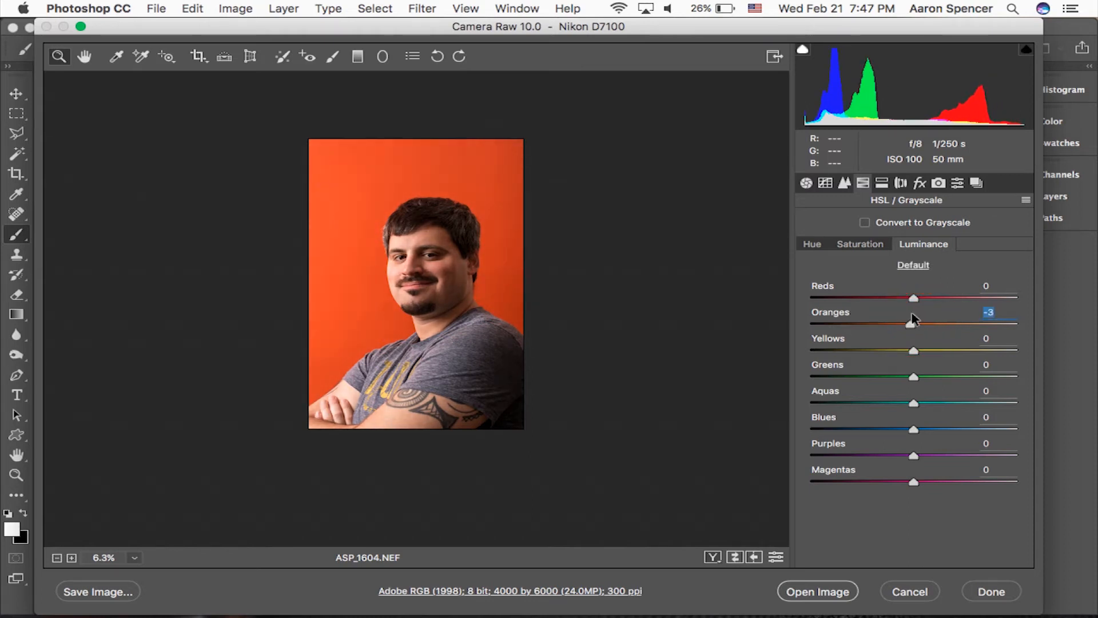
# Turn on Remove Chromatic Aberration and Enable Profile Corrections in the lens corrections.
pyautogui.click(883, 183)
pyautogui.click(901, 184)
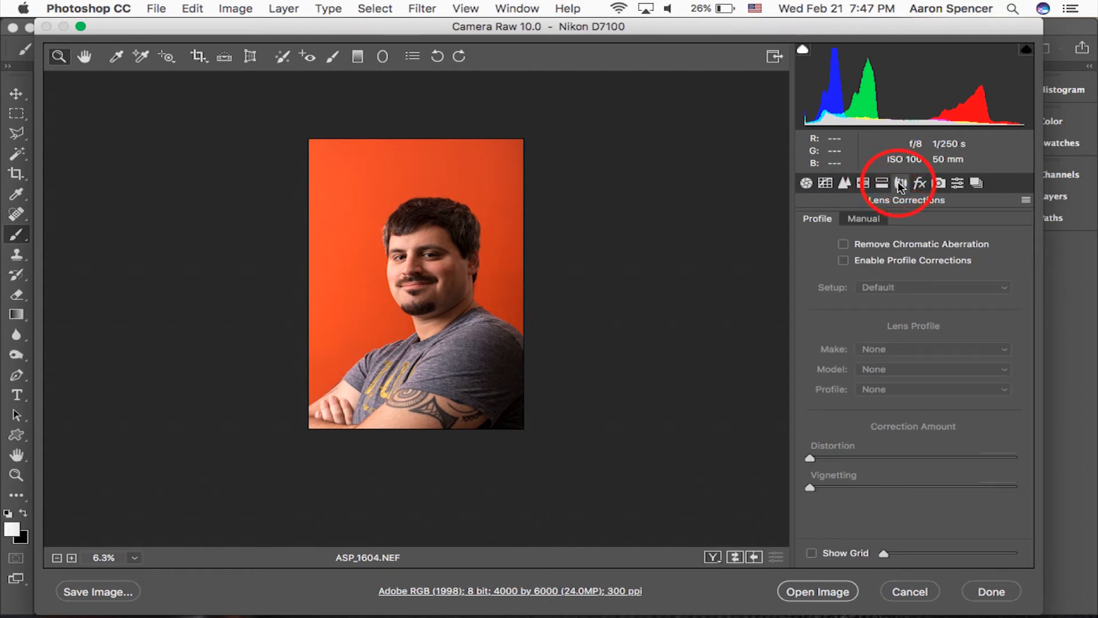
pyautogui.click(844, 244)
pyautogui.click(844, 260)
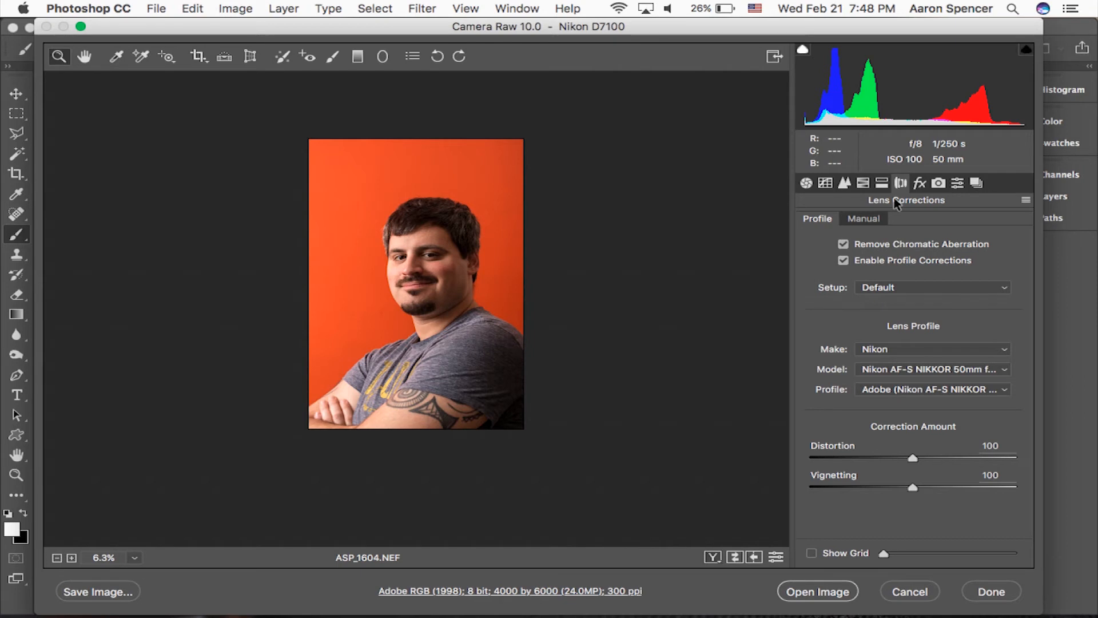
# Try the Camera Portrait camera profile and check its effect on the face and hair.
pyautogui.click(927, 183)
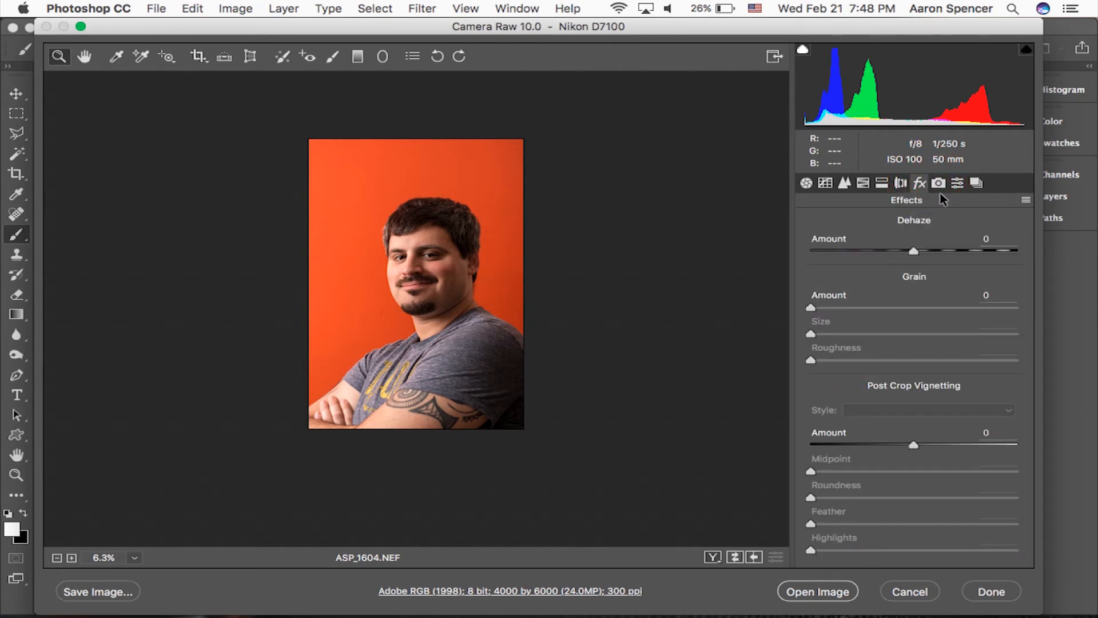
pyautogui.click(936, 184)
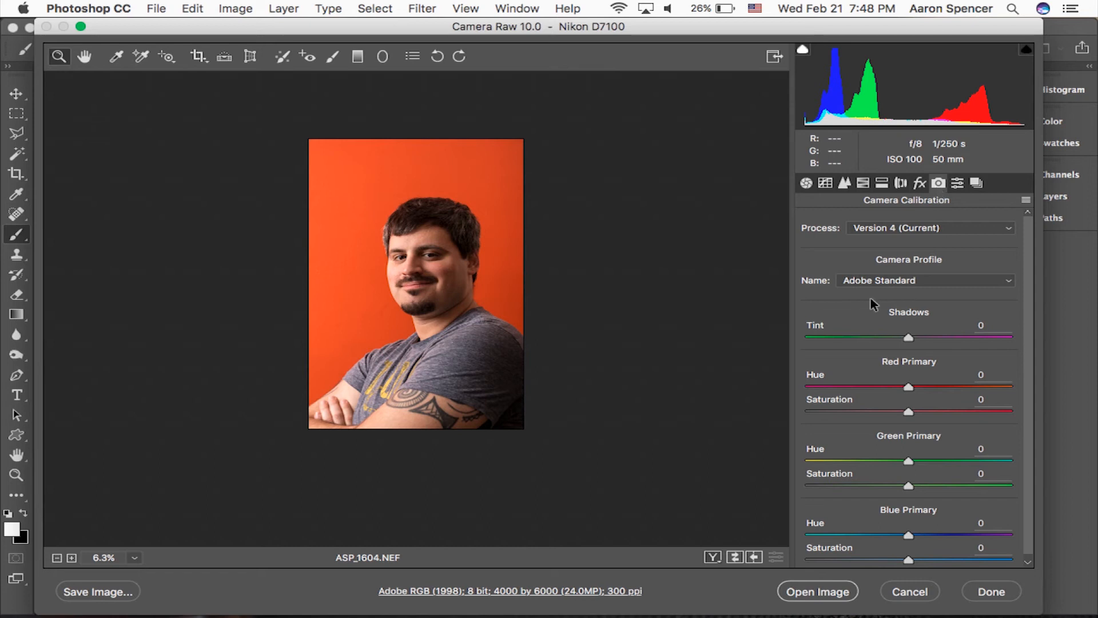
pyautogui.click(892, 286)
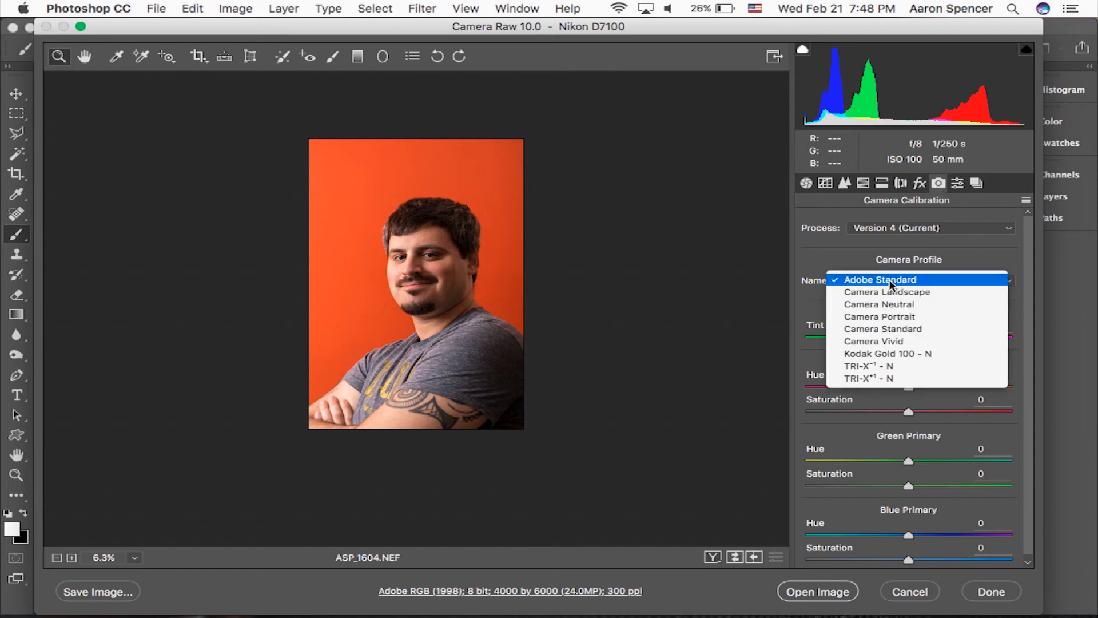
pyautogui.click(913, 318)
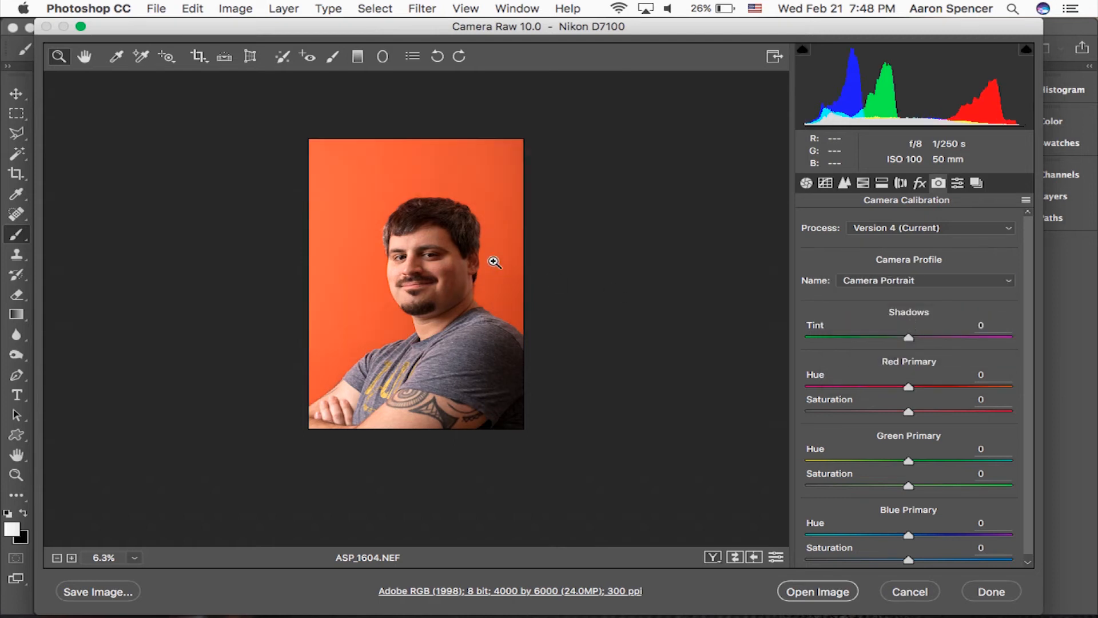
pyautogui.click(480, 244)
pyautogui.click(480, 244)
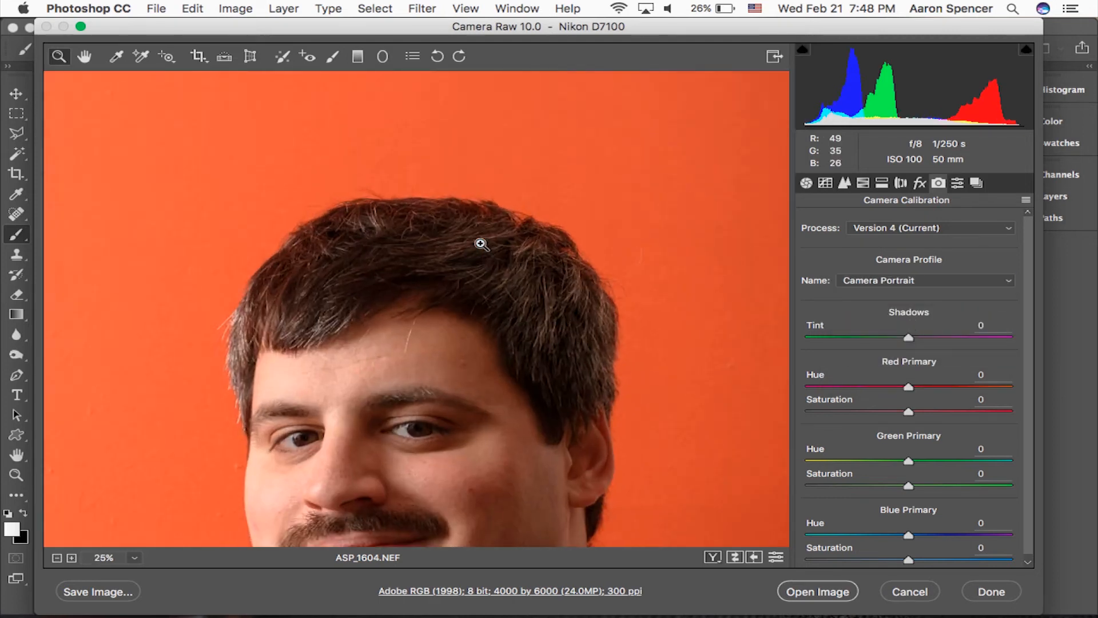
pyautogui.keyDown('alt'); pyautogui.click(501, 277); pyautogui.keyUp('alt')
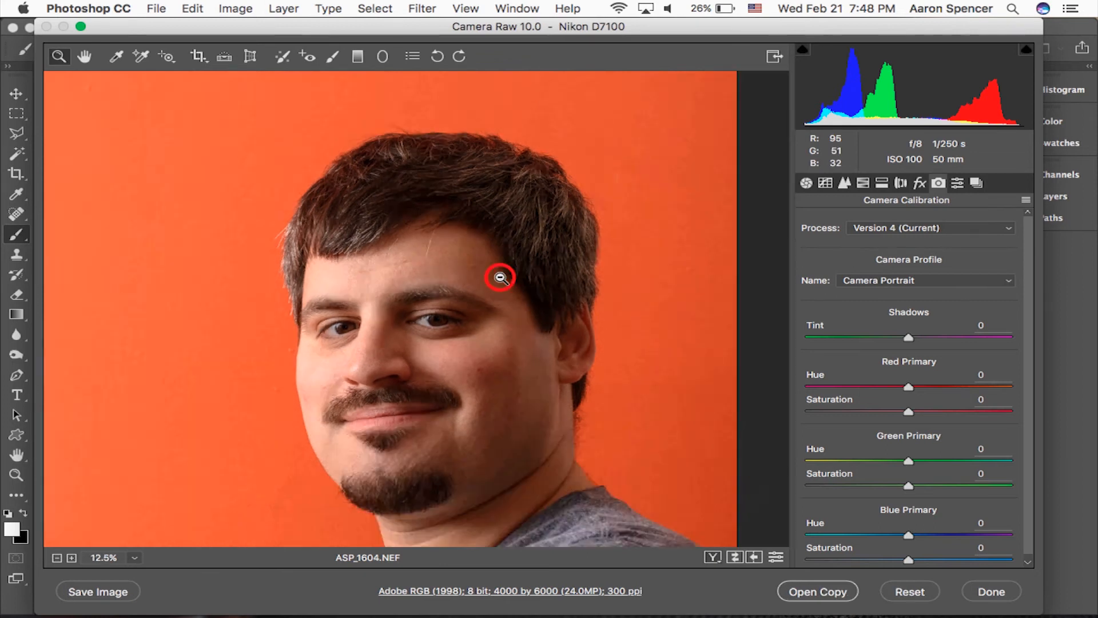
pyautogui.keyDown('alt'); pyautogui.click(501, 277); pyautogui.keyUp('alt')
# Try the Camera Vivid camera profile and check its effect on the face.
pyautogui.click(867, 286)
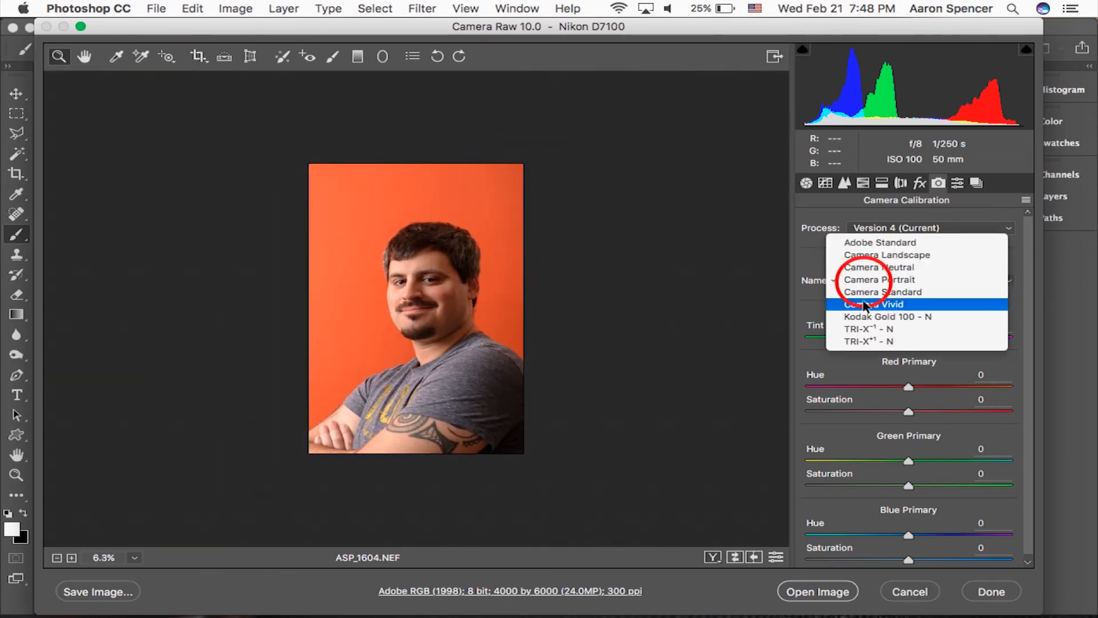
pyautogui.click(887, 306)
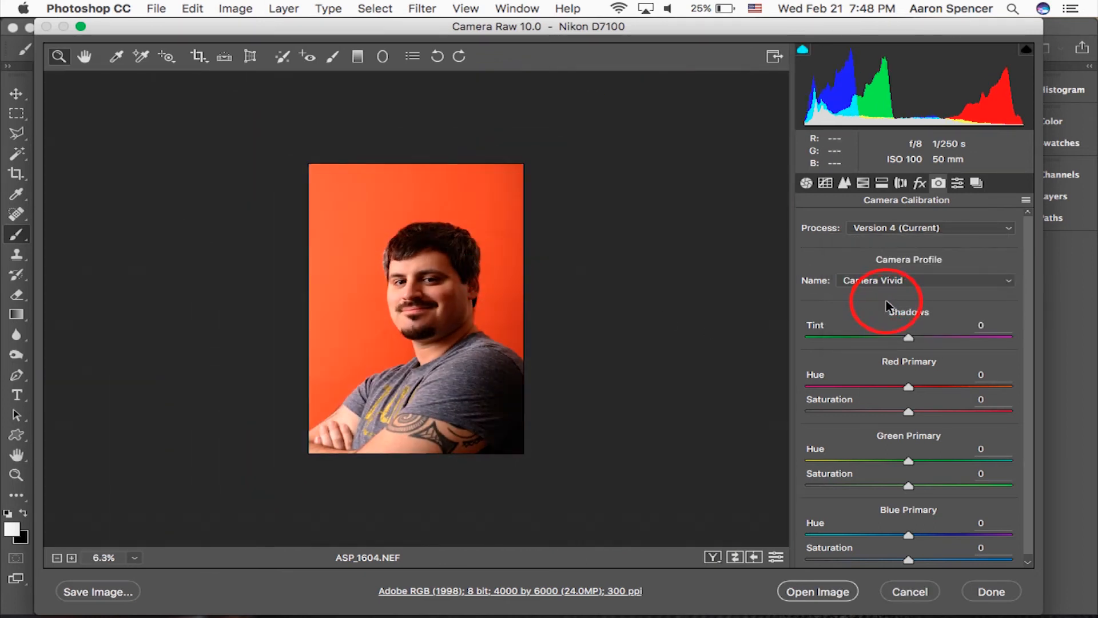
pyautogui.click(445, 312)
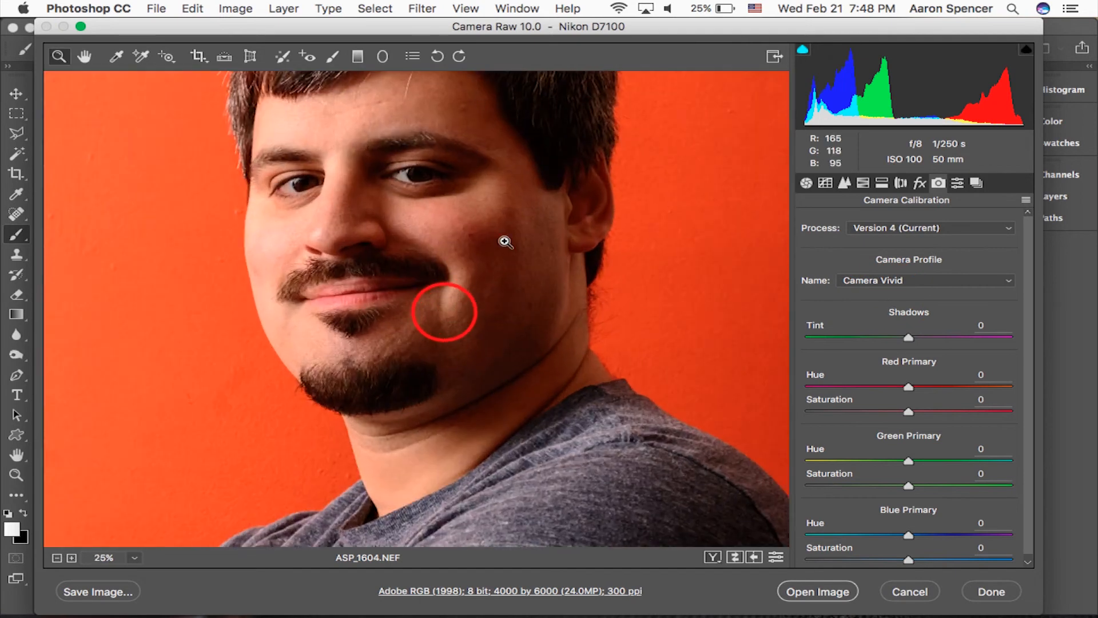
pyautogui.scroll(1, 624, 297)
# Switch the camera profile to Camera Landscape and check its effect on the portrait.
pyautogui.click(974, 284)
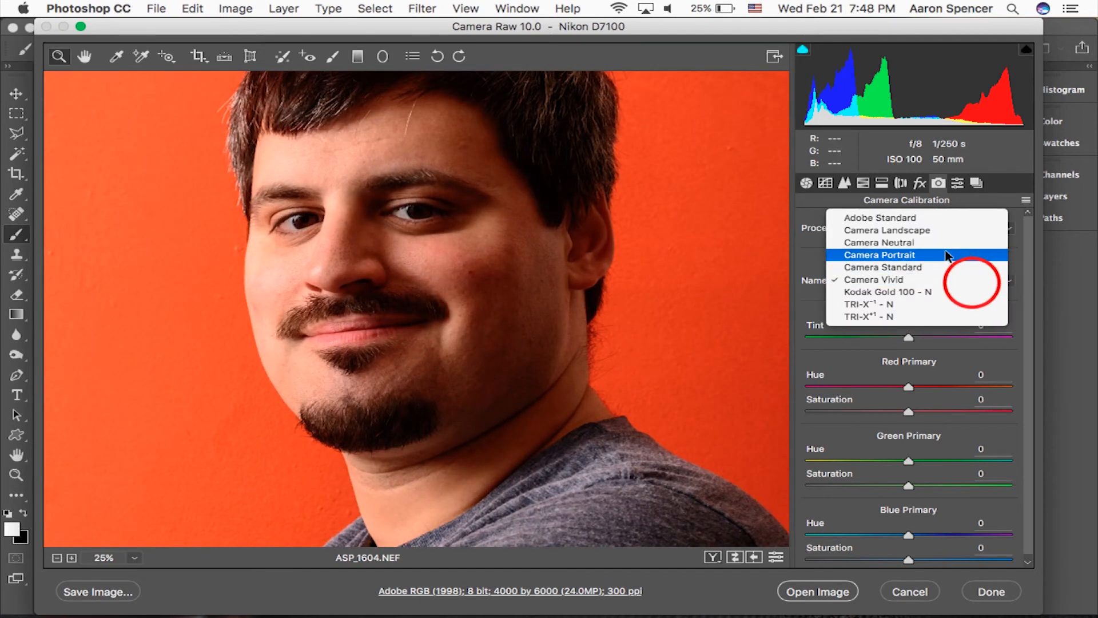
pyautogui.click(945, 231)
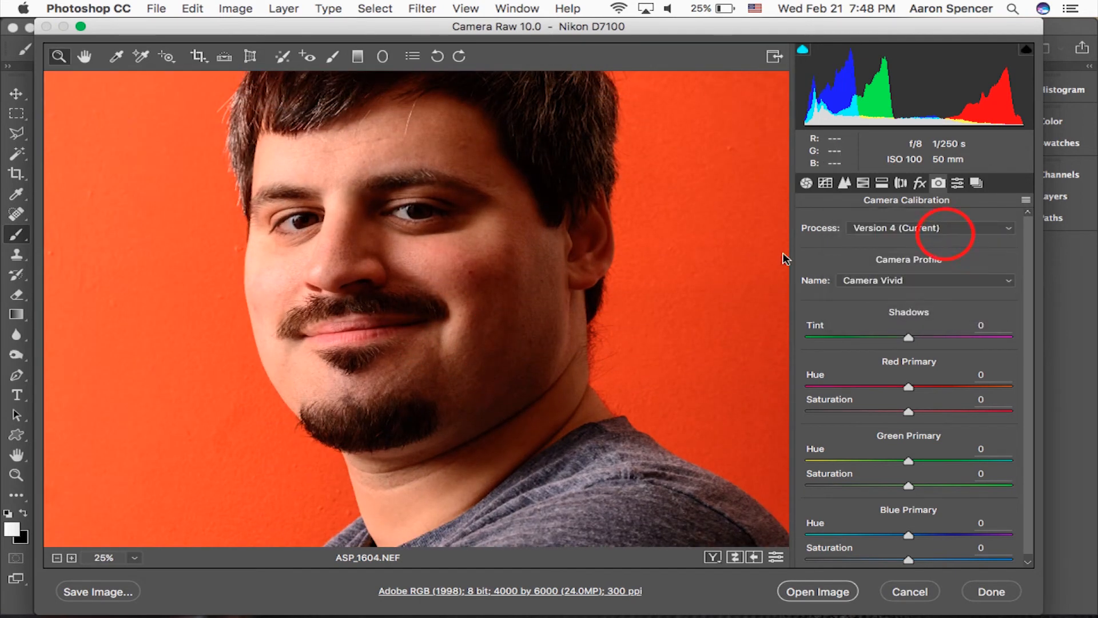
pyautogui.keyDown('alt'); pyautogui.click(655, 251); pyautogui.keyUp('alt')
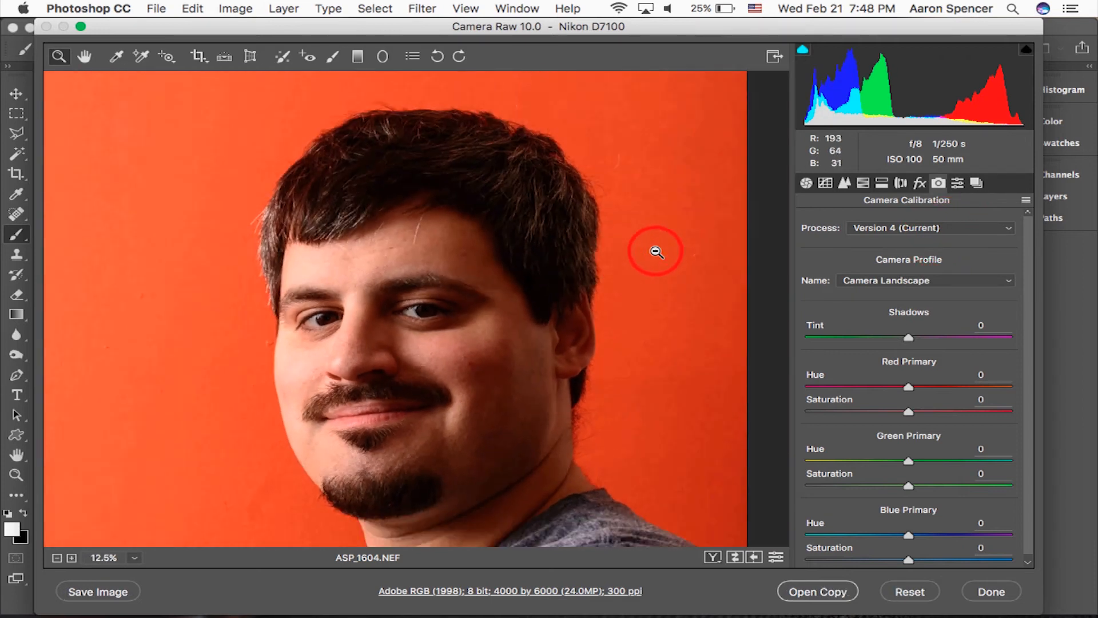
# Try the Camera Neutral and Camera Portrait profiles and compare their effect on the whole portrait.
pyautogui.keyDown('alt'); pyautogui.click(655, 251); pyautogui.keyUp('alt')
pyautogui.click(880, 281)
pyautogui.click(876, 292)
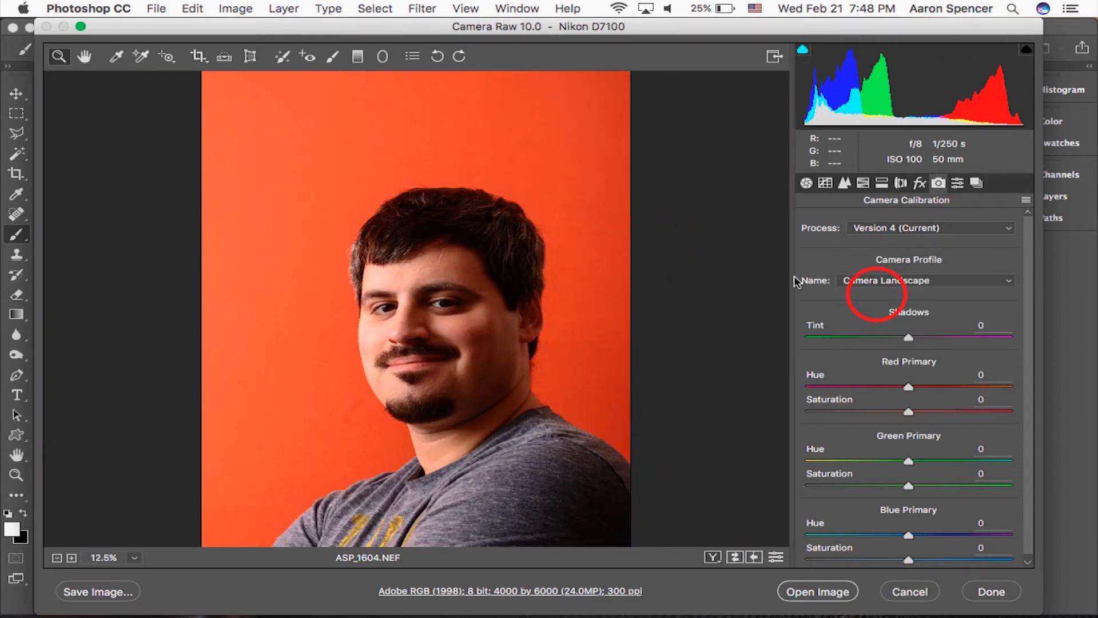
pyautogui.click(852, 281)
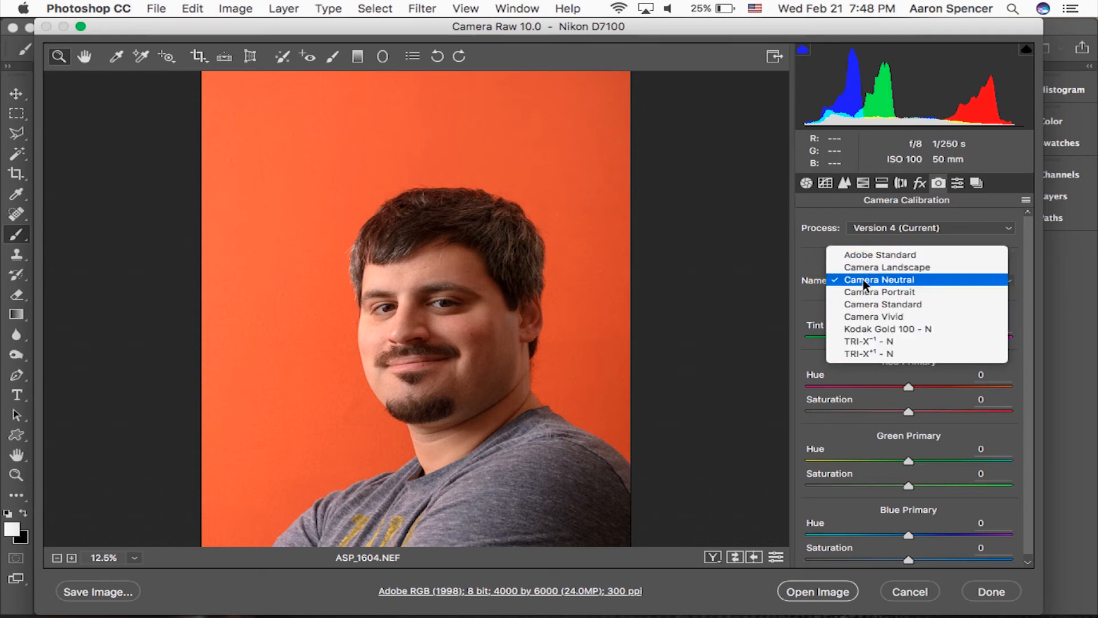
pyautogui.click(863, 291)
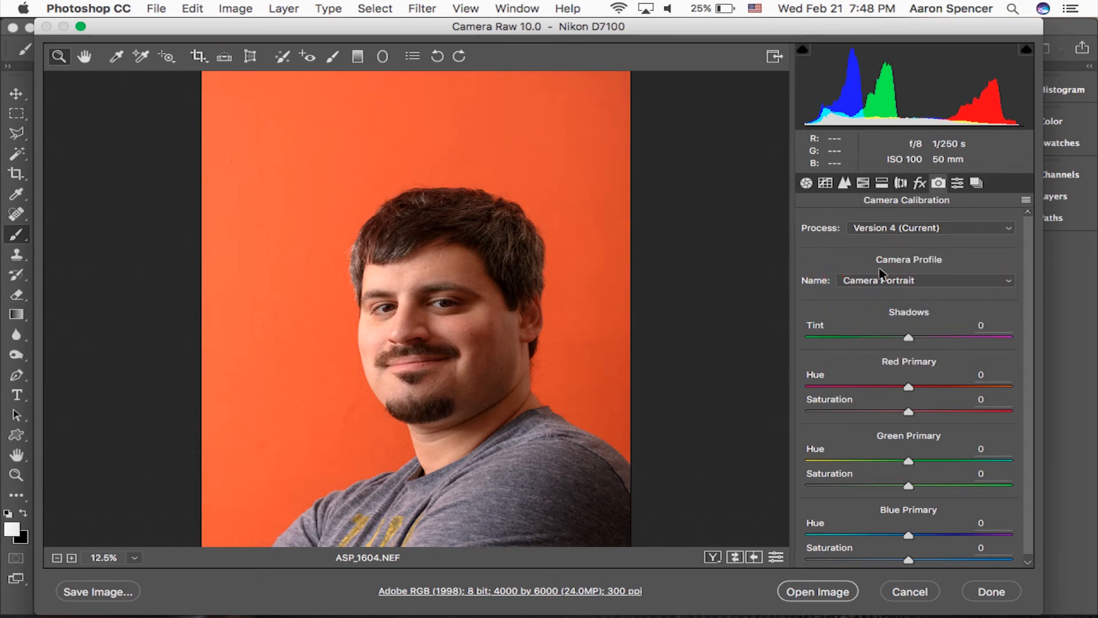
# Try the Kodak Gold 100 - N and TRI-X⁻¹ - N camera profiles on the portrait.
pyautogui.click(869, 279)
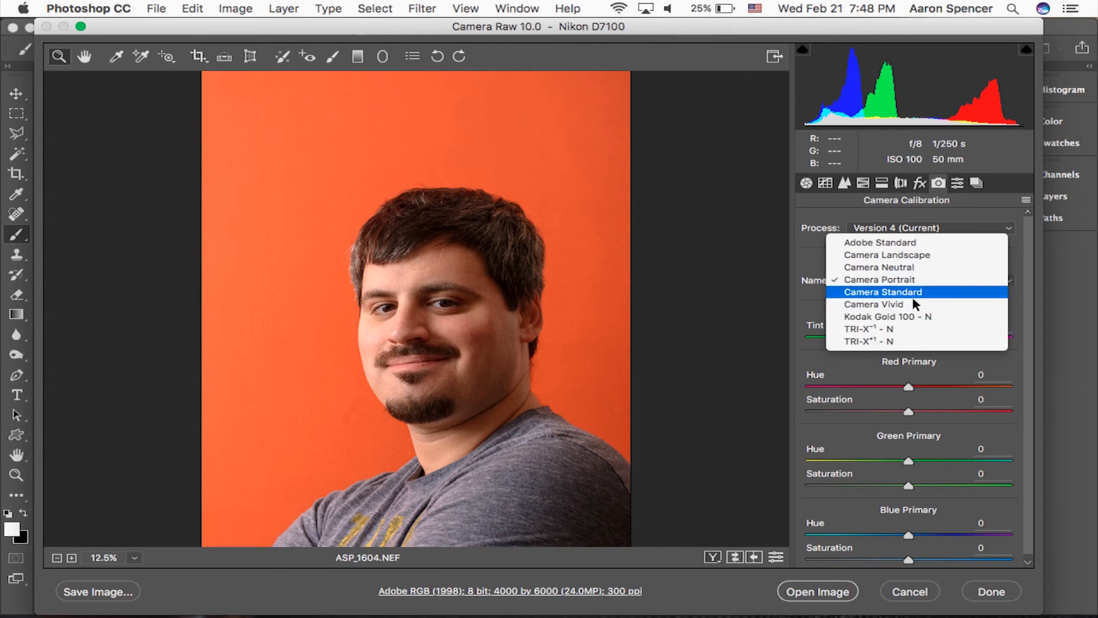
pyautogui.click(918, 316)
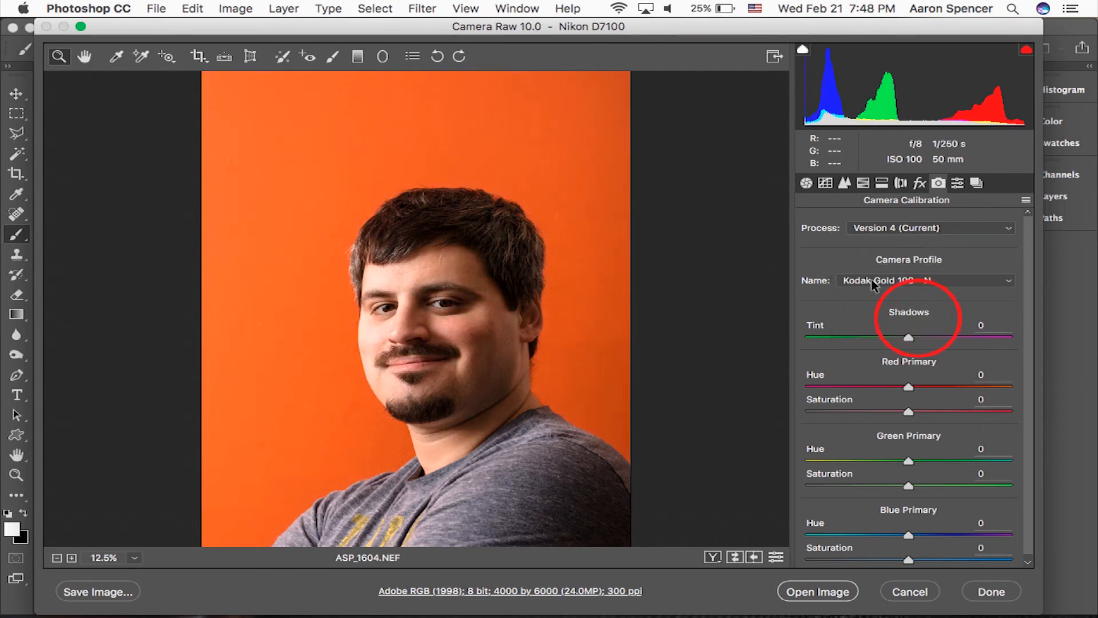
pyautogui.click(871, 279)
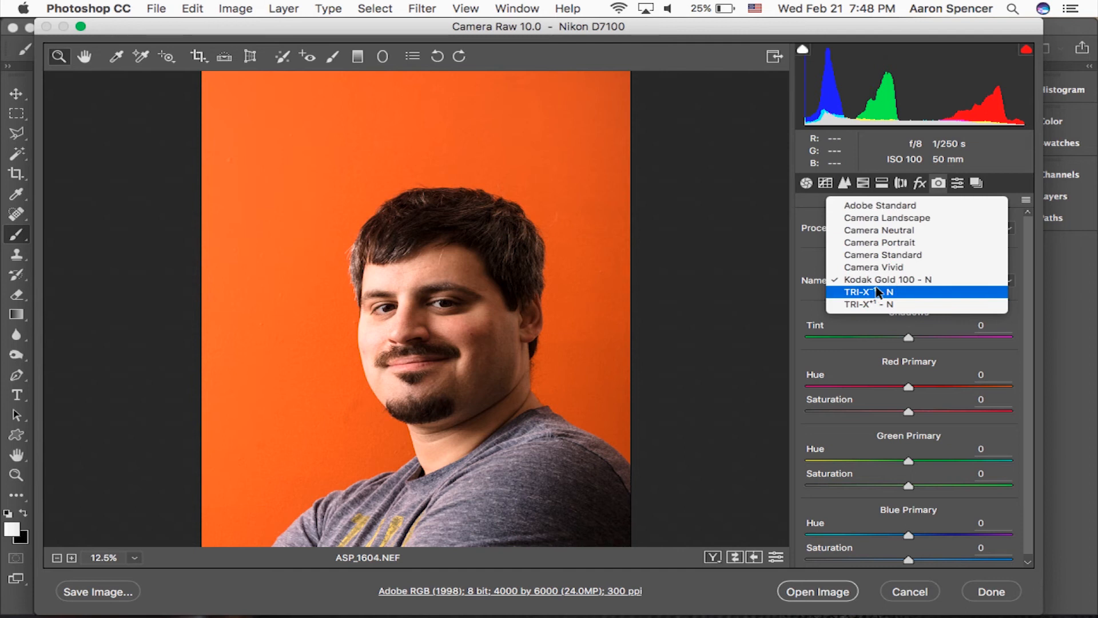
pyautogui.click(863, 292)
# Set the camera profile to Adobe Standard and check the look across the face, shirt and arms.
pyautogui.click(860, 280)
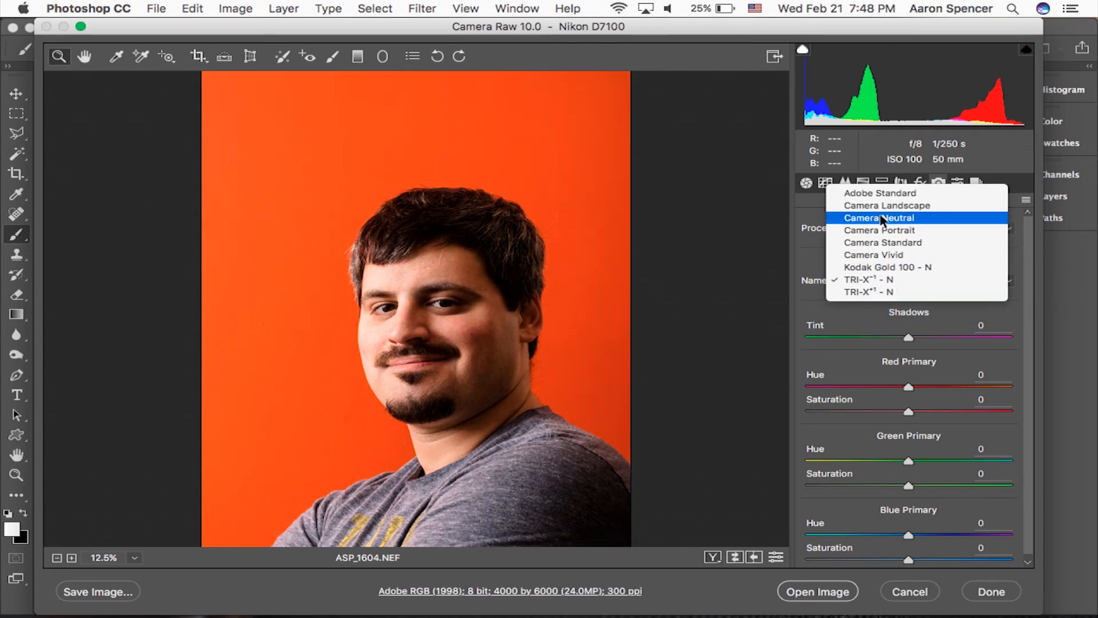
pyautogui.click(893, 195)
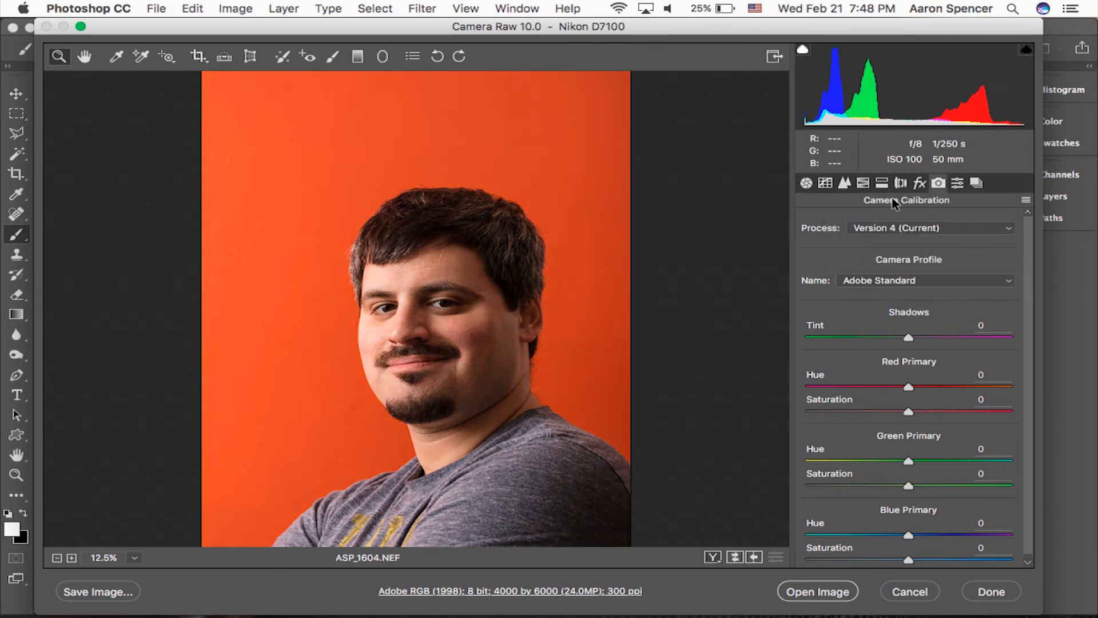
pyautogui.scroll(-1, 874, 287)
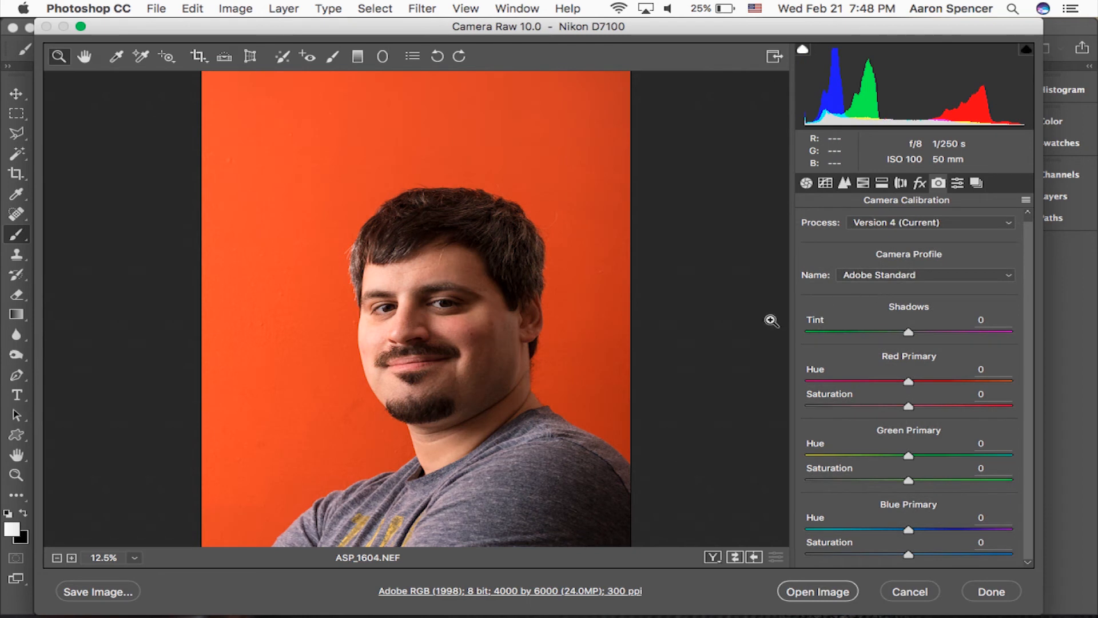
pyautogui.scroll(-1, 771, 320)
pyautogui.scroll(-3, 771, 335)
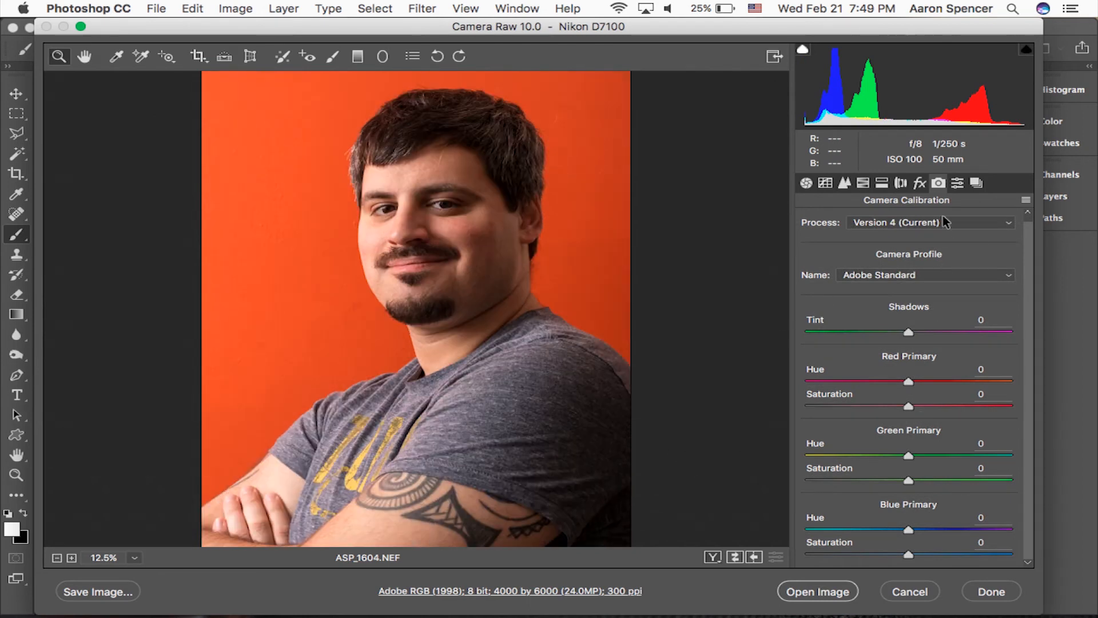
# Look through the snapshots and the basic tone settings, and open the developed portrait in Photoshop.
pyautogui.click(956, 183)
pyautogui.click(975, 183)
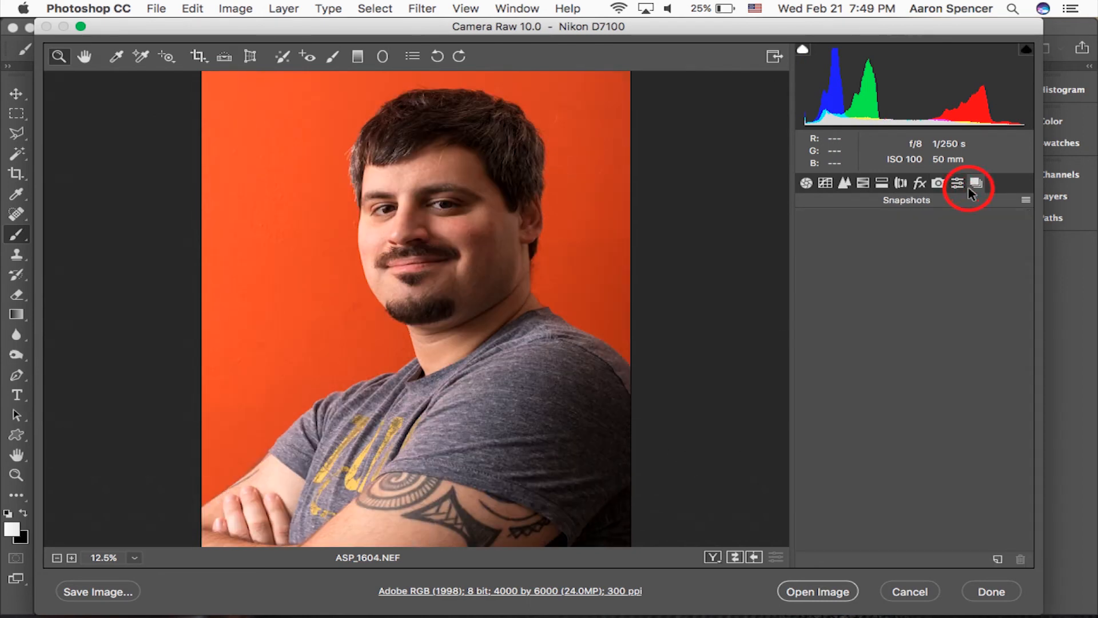
pyautogui.click(806, 183)
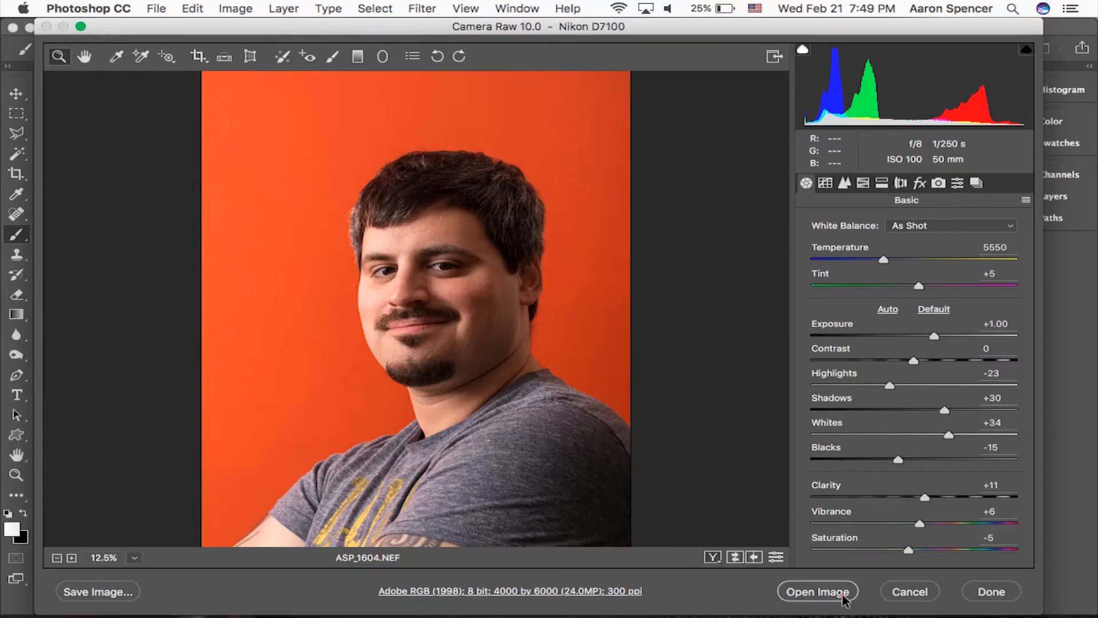
pyautogui.click(845, 598)
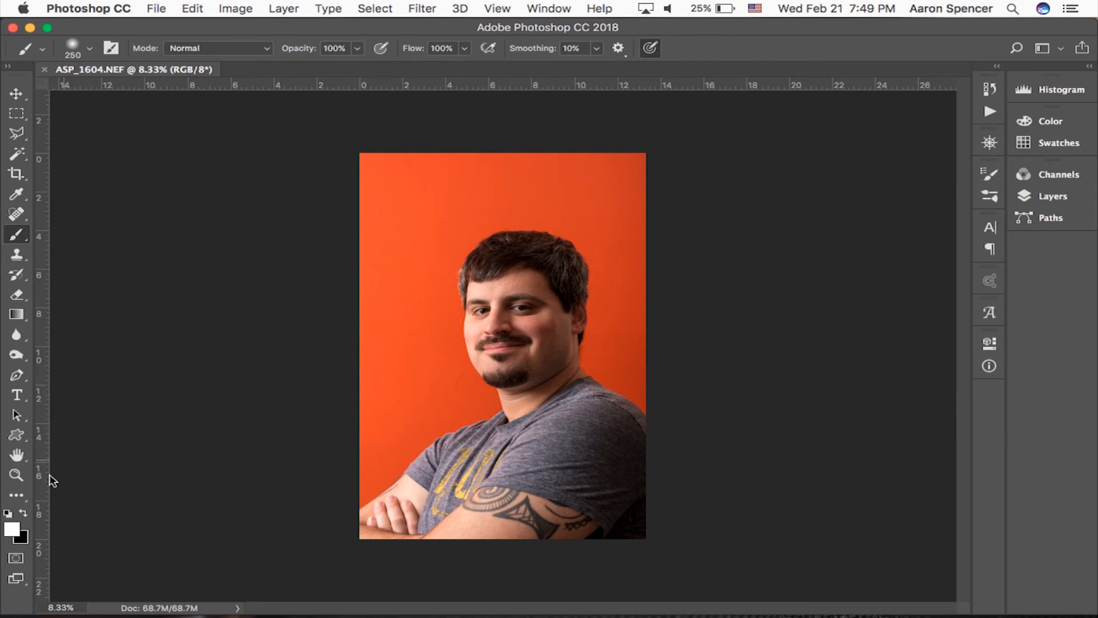
# Bring up the layer list and remove the red blemish on the cheek with the content-aware Spot Healing Brush.
pyautogui.click(16, 474)
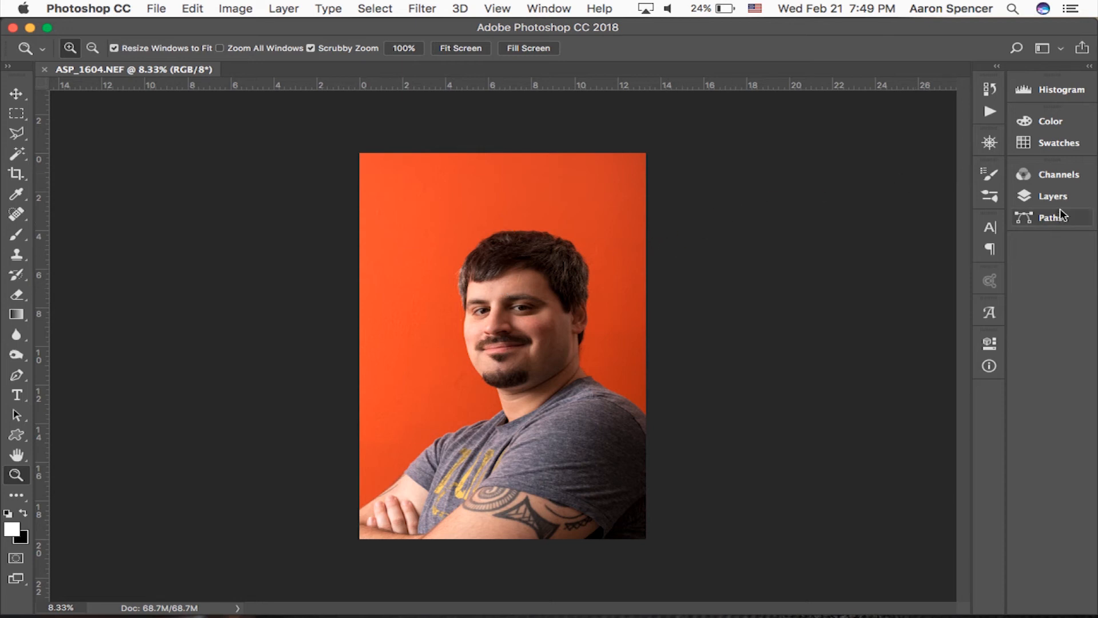
pyautogui.click(1047, 196)
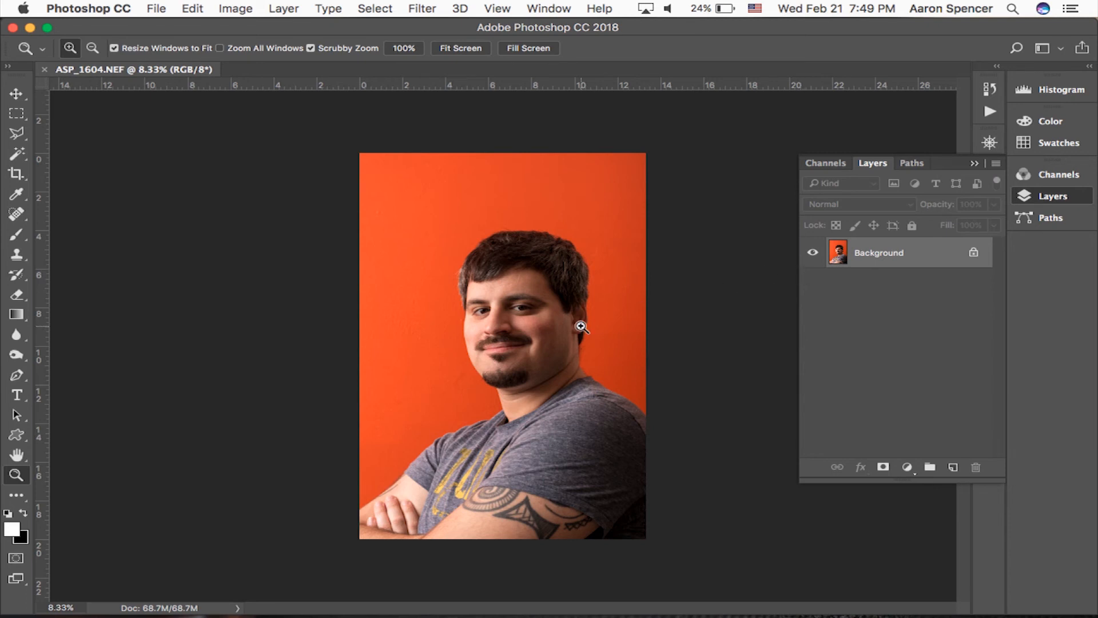
pyautogui.moveTo(554, 322); pyautogui.dragTo(555, 321)
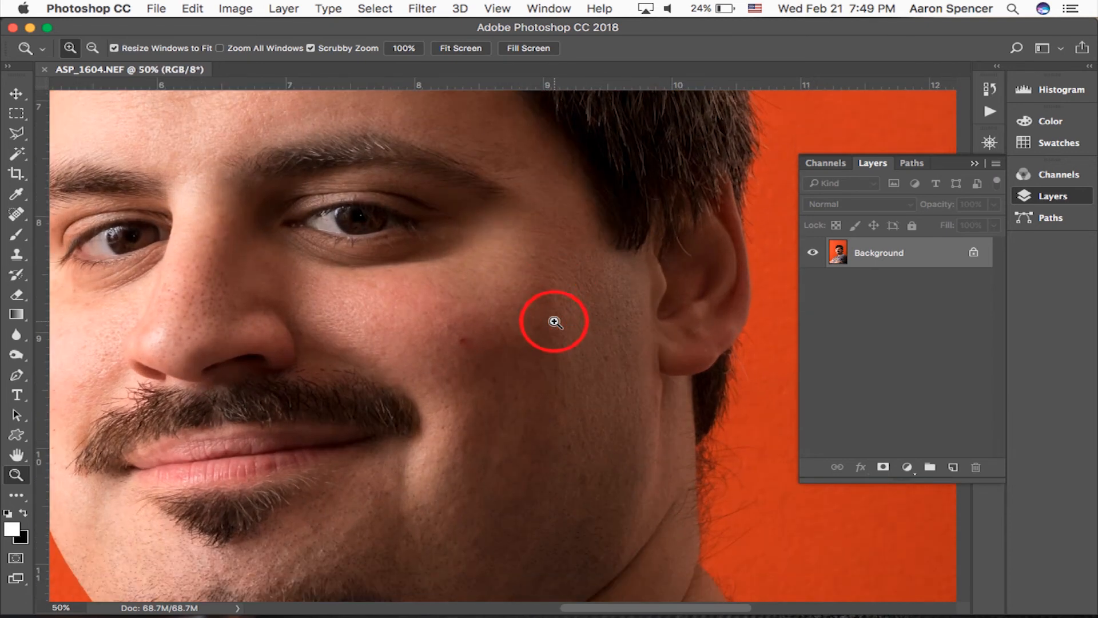
pyautogui.click(21, 256)
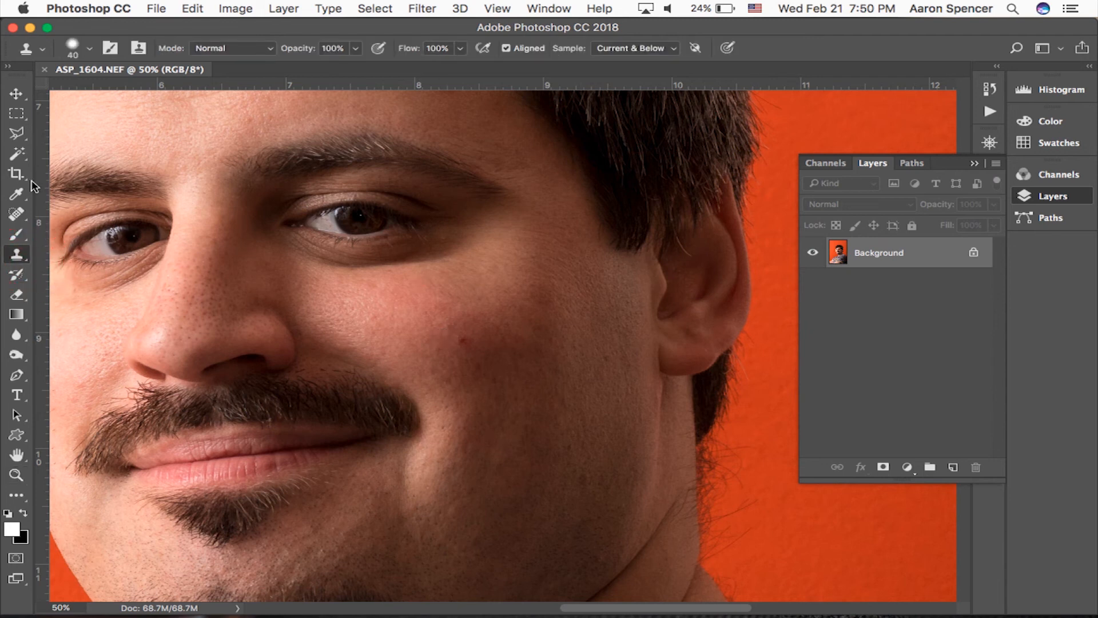
pyautogui.click(16, 213)
pyautogui.click(462, 345)
pyautogui.click(461, 342)
pyautogui.moveTo(475, 344)
pyautogui.mouseDown()
pyautogui.moveTo(448, 326)
pyautogui.moveTo(472, 321)
pyautogui.mouseUp()
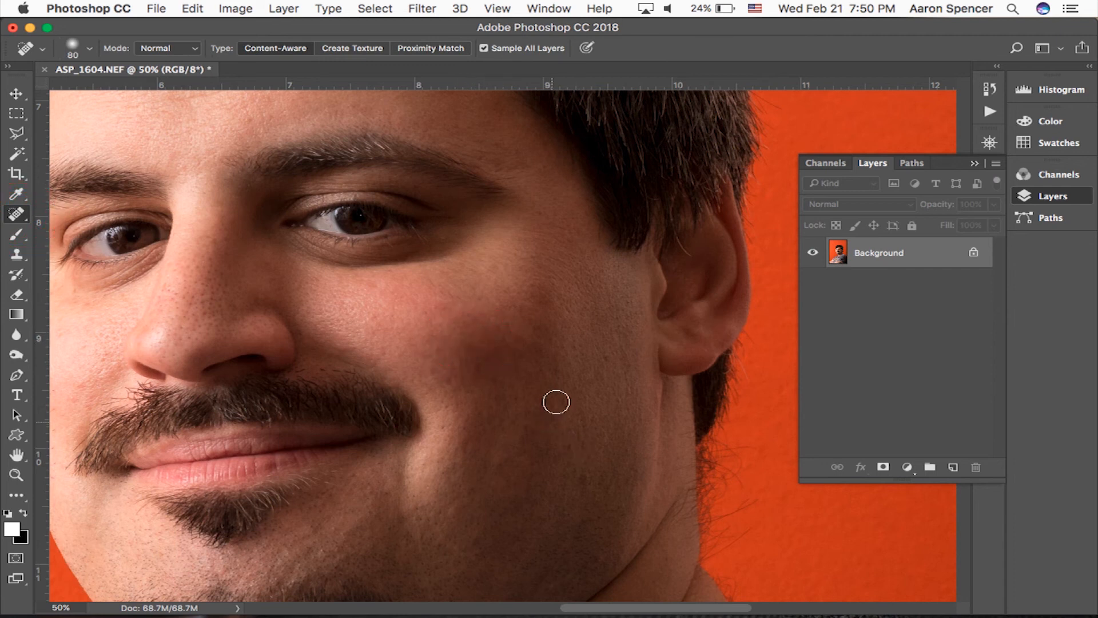
# Add four blank layers above the Background layer.
pyautogui.scroll(-8, 493, 365)
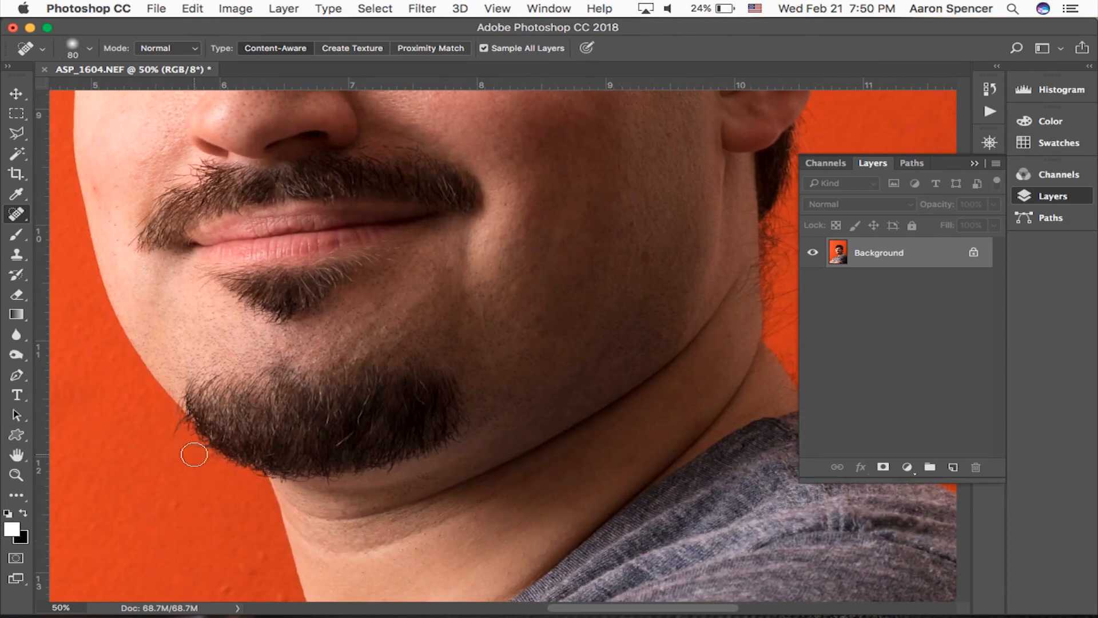
pyautogui.click(13, 479)
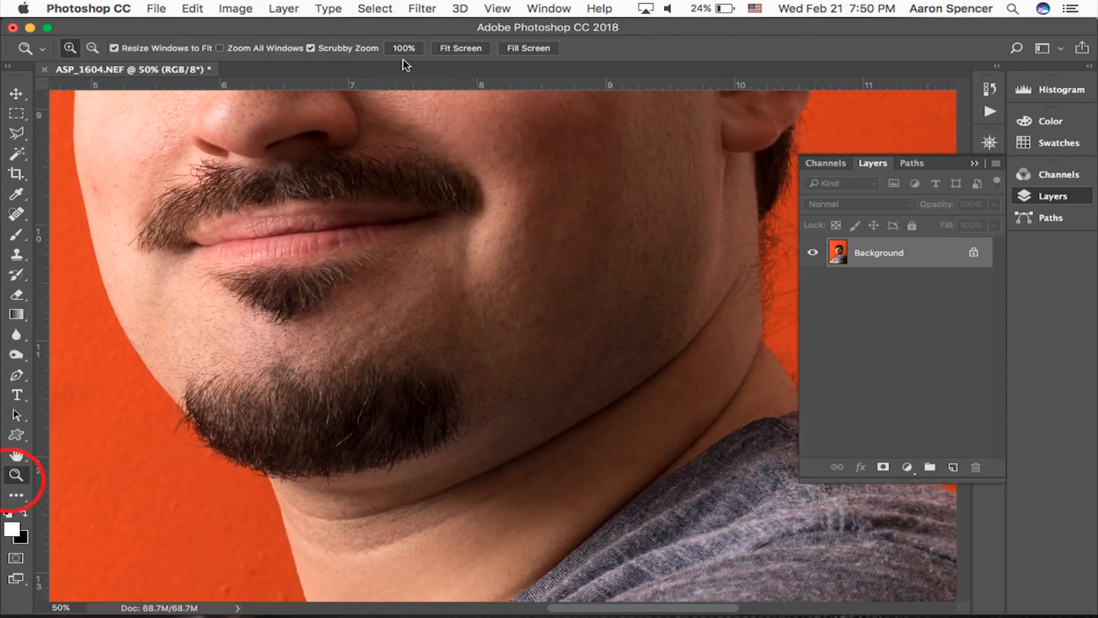
pyautogui.click(482, 48)
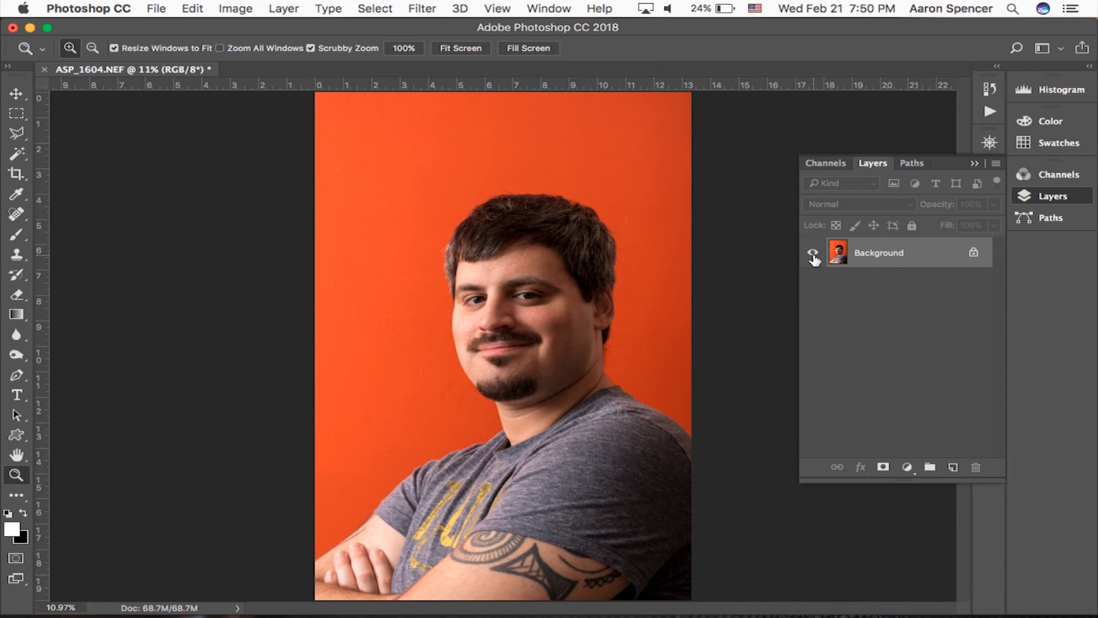
pyautogui.click(953, 467)
pyautogui.click(953, 467)
pyautogui.click(953, 467)
pyautogui.click(953, 467)
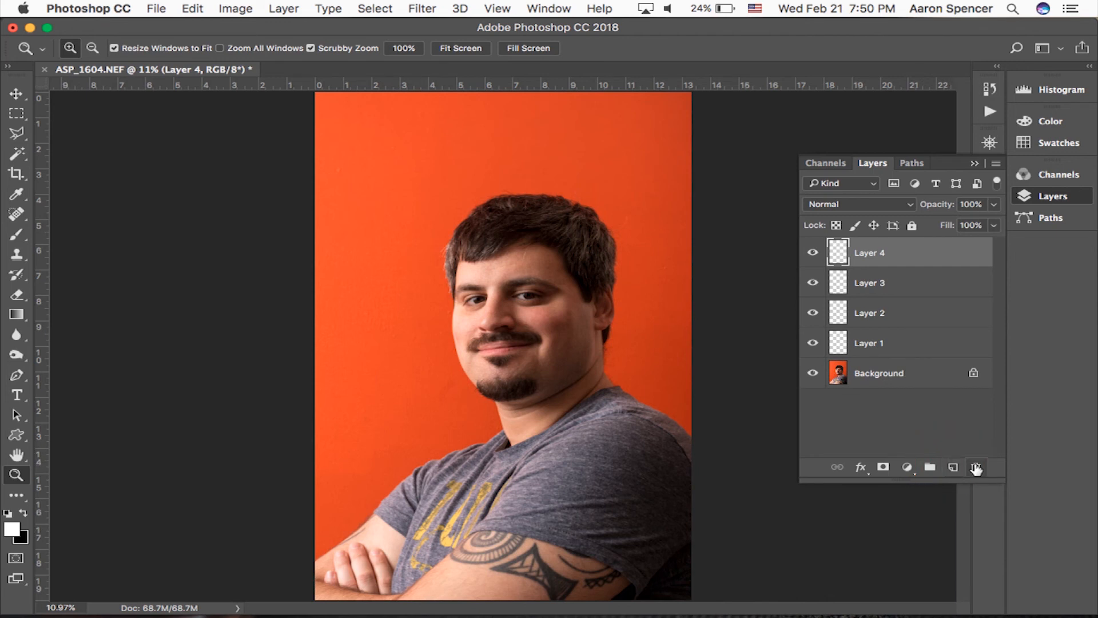
# Delete the four blank layers, leaving only the Background layer.
pyautogui.click(976, 467)
pyautogui.click(976, 467)
pyautogui.click(976, 468)
pyautogui.click(976, 467)
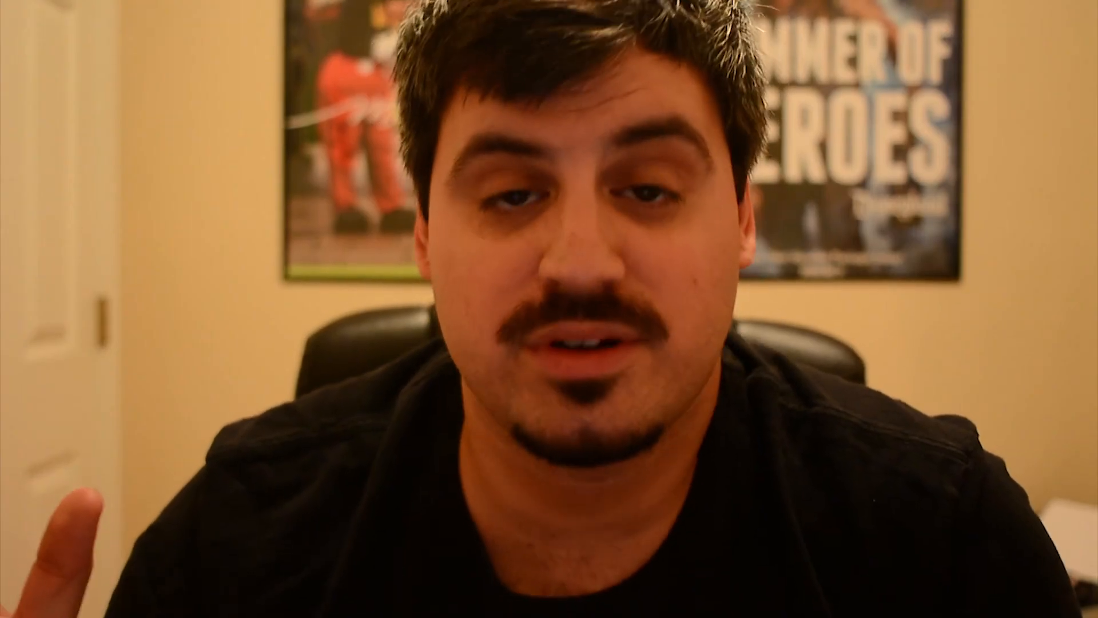